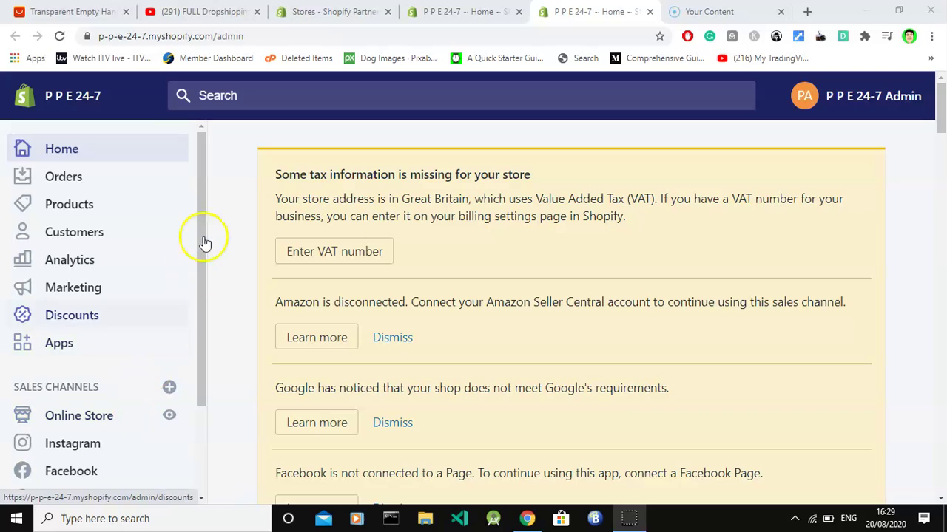
Look through the Orders, Drafts and Abandoned checkouts pages
{"action": "mouse_move", "coordinate": [200, 149]}
{"action": "left_mouse_down"}
{"action": "mouse_move", "coordinate": [205, 254]}
{"action": "mouse_move", "coordinate": [198, 130]}
{"action": "left_mouse_up"}
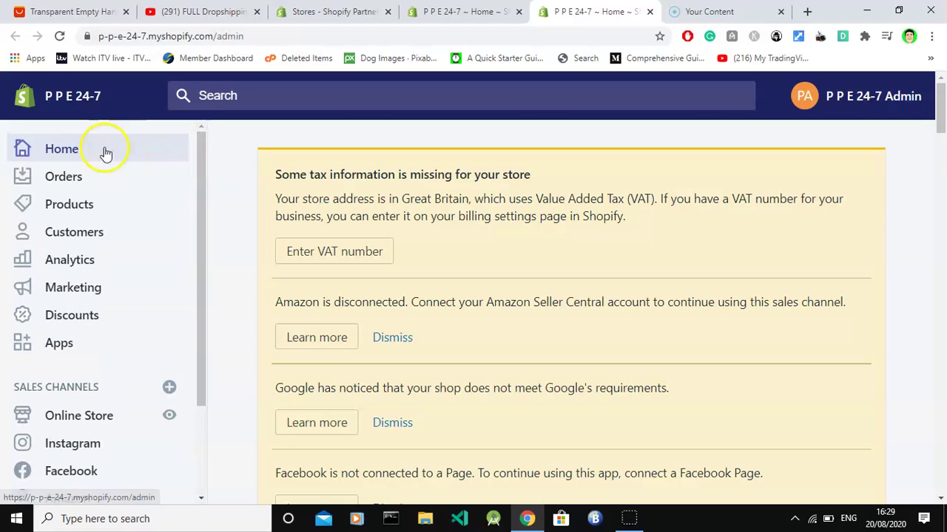
{"action": "left_click", "coordinate": [81, 238]}
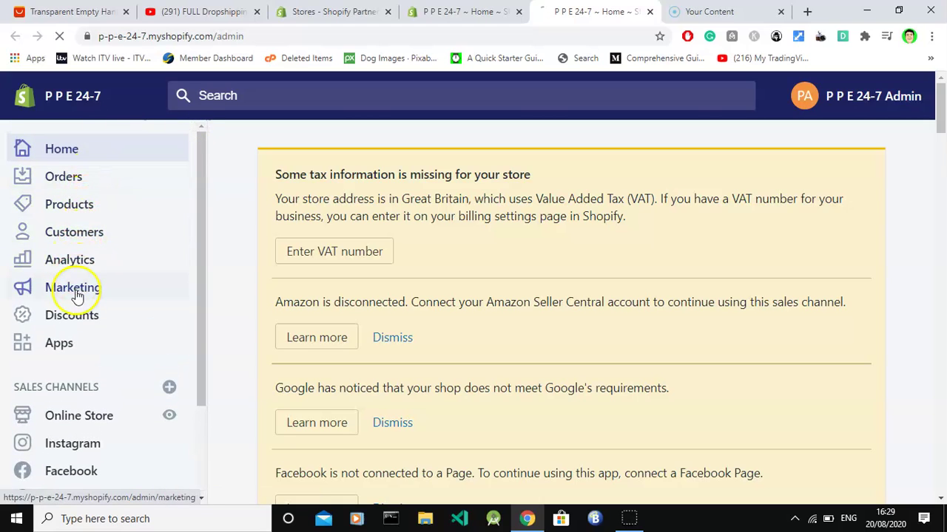
{"action": "left_click_drag", "start_coordinate": [198, 262], "coordinate": [204, 383]}
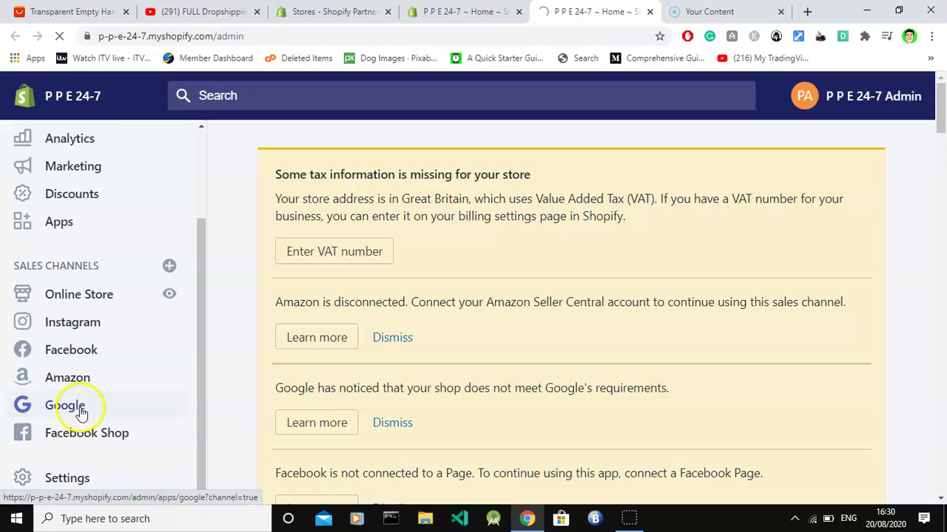
{"action": "scroll", "coordinate": [170, 372], "scroll_direction": "up", "scroll_amount": 3}
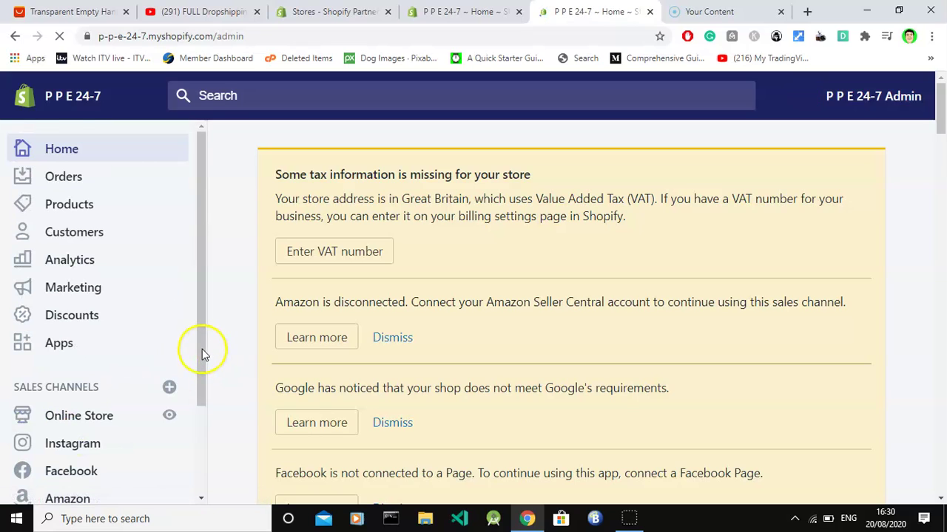
{"action": "scroll", "coordinate": [201, 386], "scroll_direction": "down", "scroll_amount": 3}
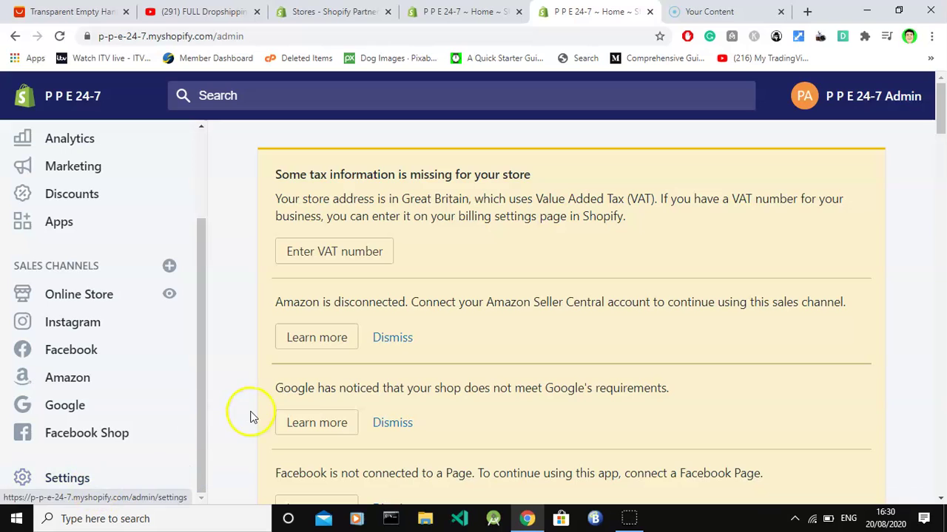
{"action": "left_click_drag", "start_coordinate": [200, 406], "coordinate": [211, 152]}
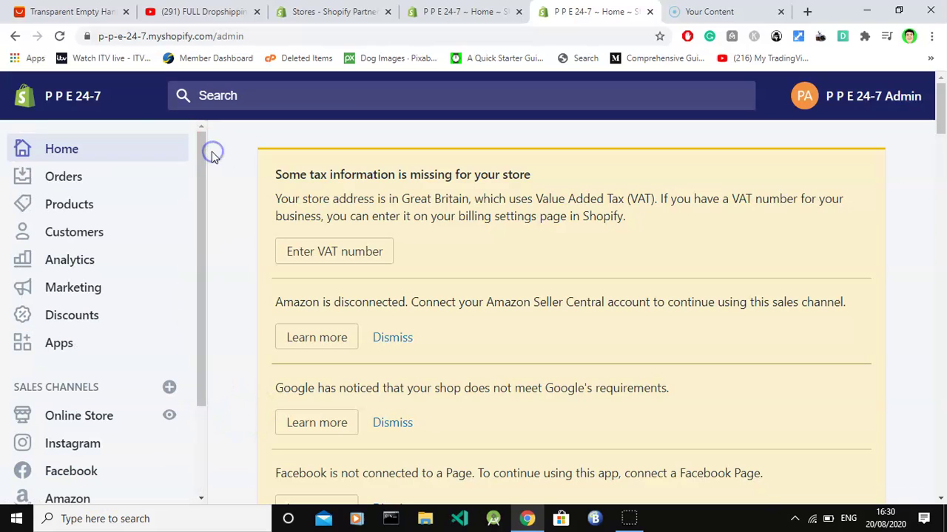
{"action": "left_click", "coordinate": [74, 181]}
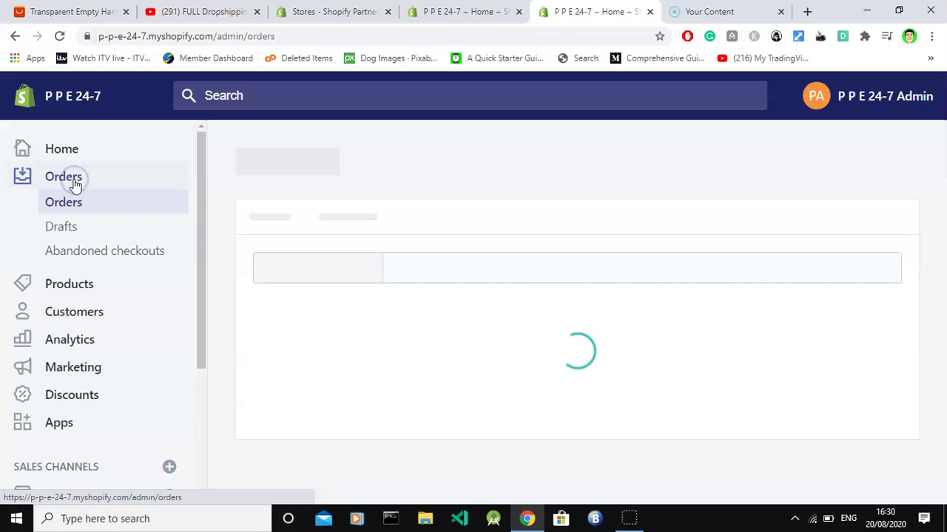
{"action": "left_click", "coordinate": [68, 226]}
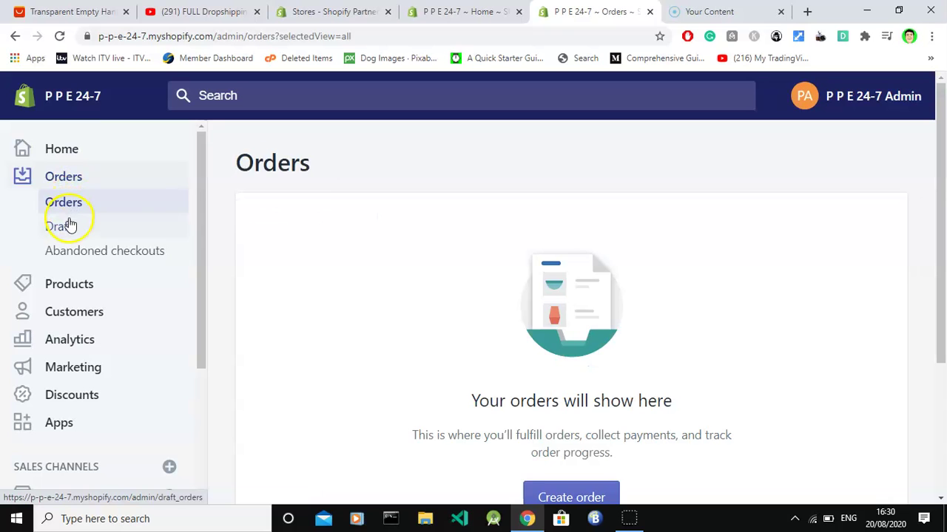
{"action": "left_click", "coordinate": [68, 251]}
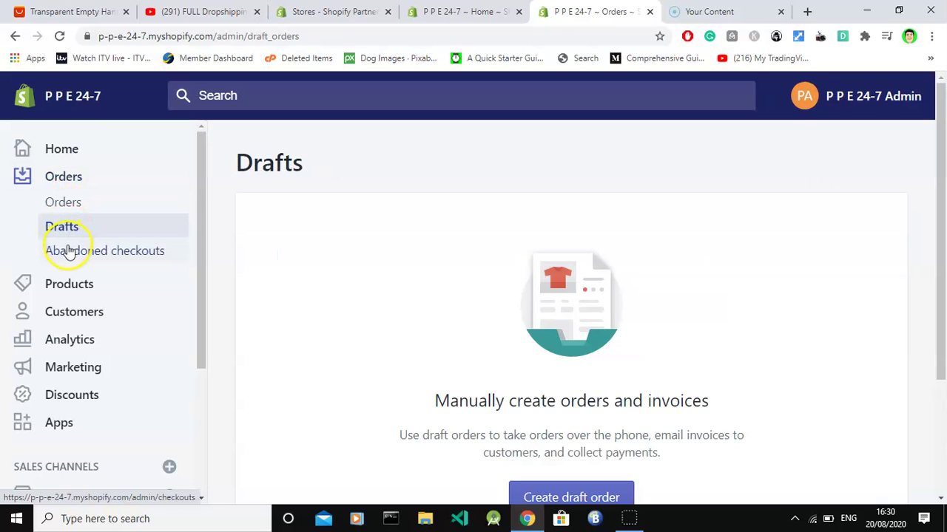
{"action": "left_click", "coordinate": [68, 252]}
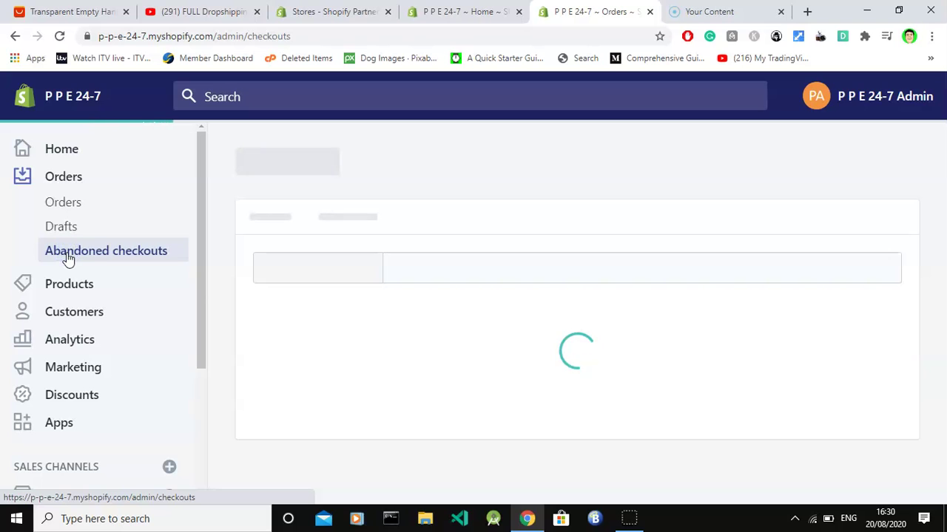
Go to Products and scroll the empty All products list
{"action": "left_click", "coordinate": [69, 285]}
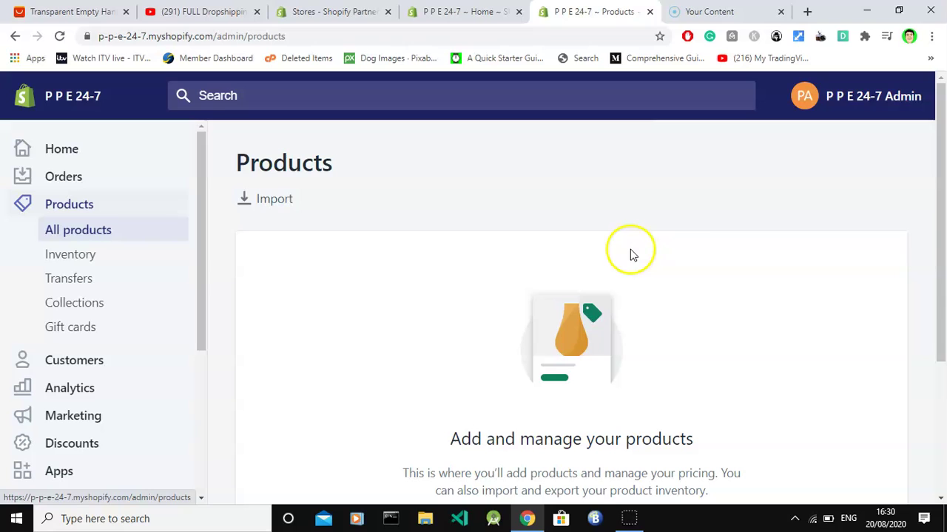
{"action": "left_click_drag", "start_coordinate": [939, 246], "coordinate": [941, 279]}
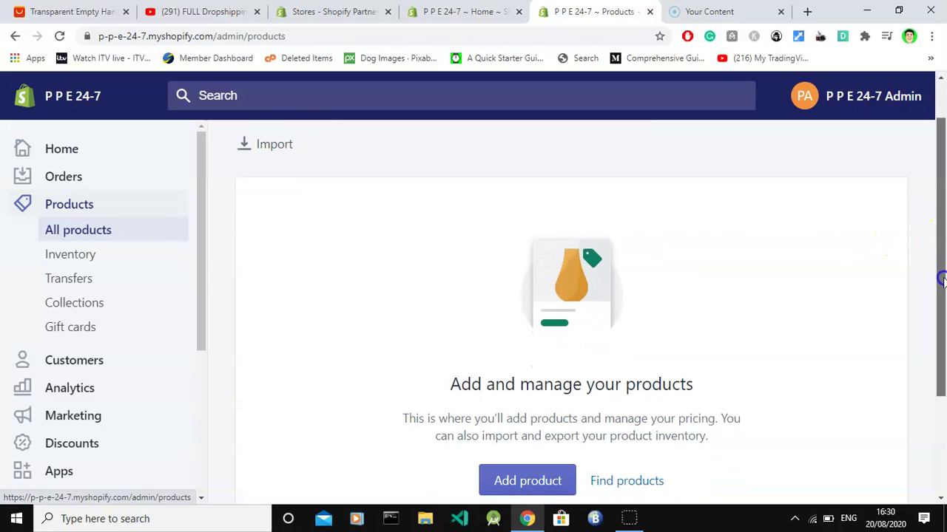
{"action": "left_click_drag", "start_coordinate": [941, 279], "coordinate": [939, 321]}
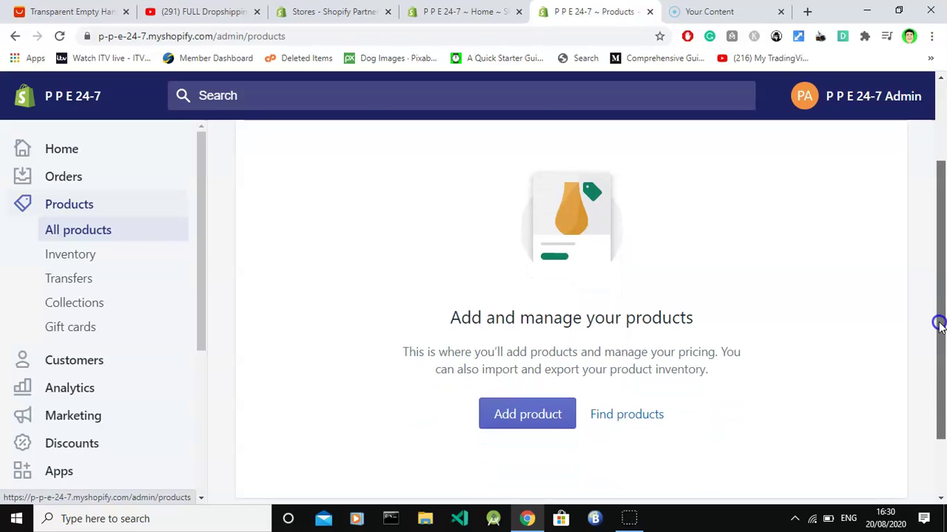
Start a new product and click into the Compare at price and Price fields
{"action": "left_click", "coordinate": [545, 419]}
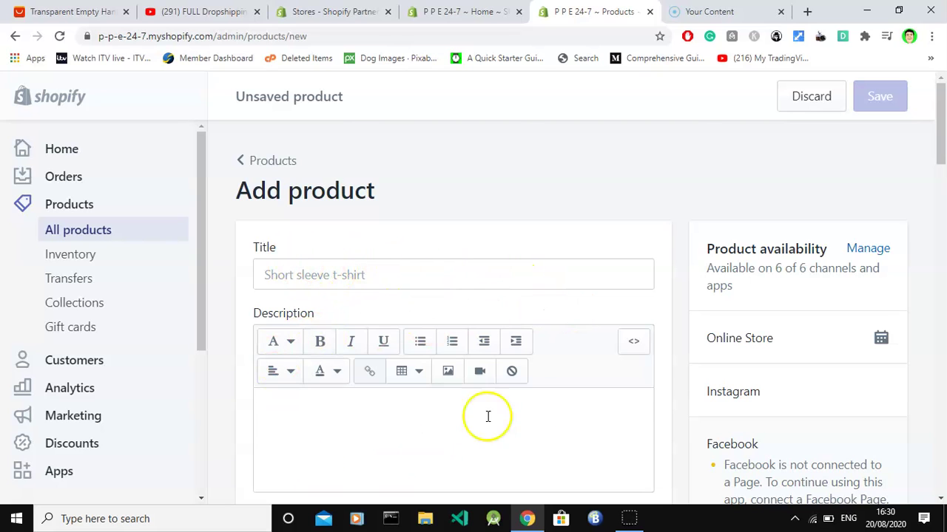
{"action": "mouse_move", "coordinate": [941, 146]}
{"action": "left_mouse_down"}
{"action": "mouse_move", "coordinate": [941, 181]}
{"action": "mouse_move", "coordinate": [941, 172]}
{"action": "left_mouse_up"}
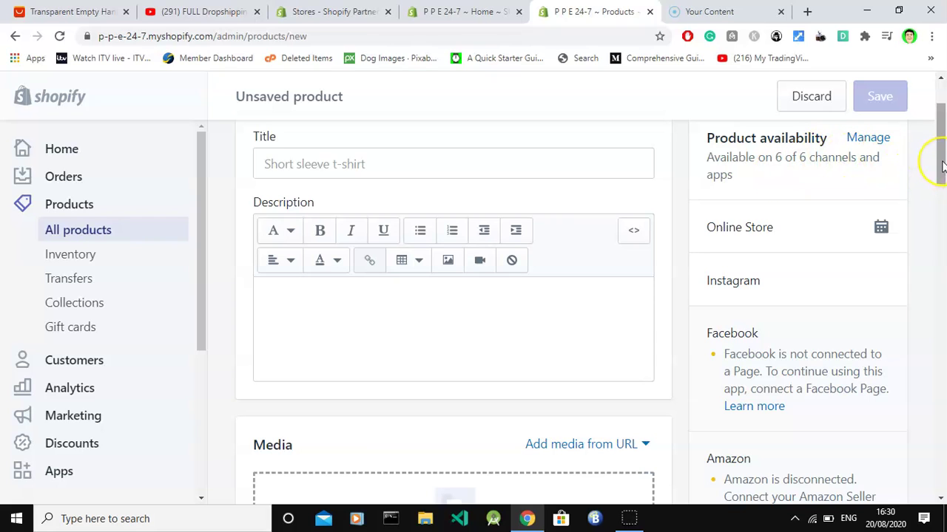
{"action": "left_click_drag", "start_coordinate": [940, 163], "coordinate": [941, 230]}
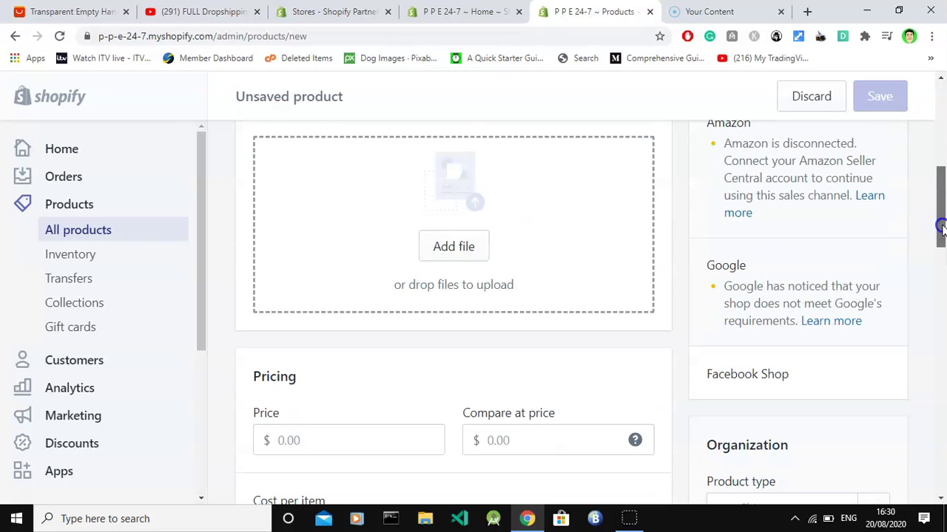
{"action": "left_click_drag", "start_coordinate": [941, 229], "coordinate": [940, 256]}
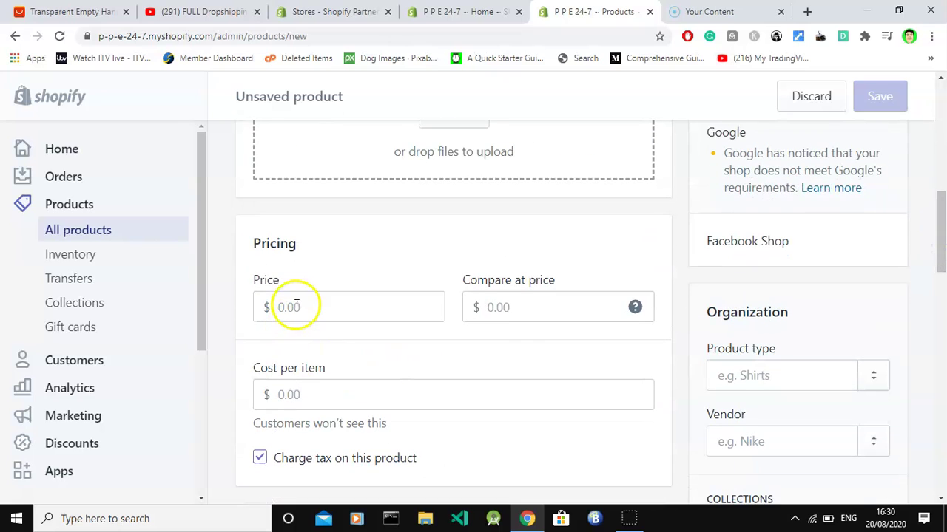
{"action": "left_click", "coordinate": [502, 308]}
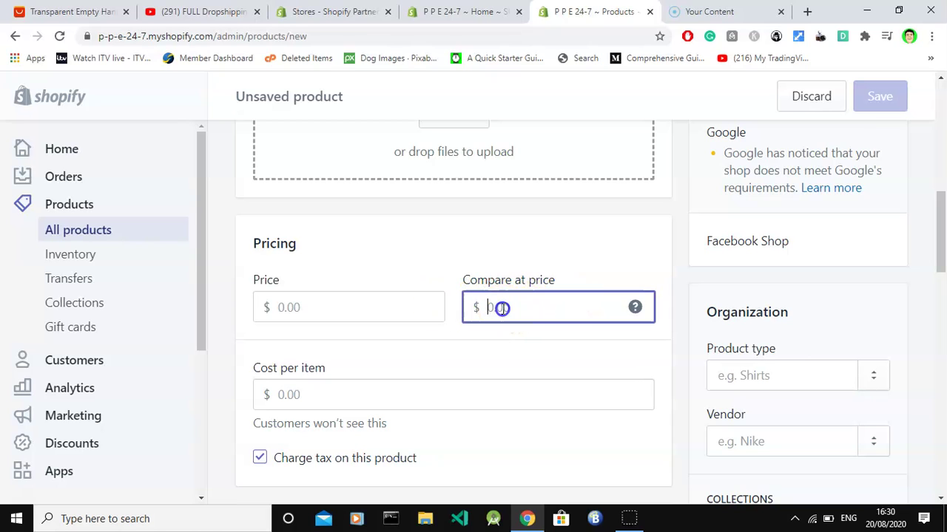
{"action": "left_click", "coordinate": [289, 306]}
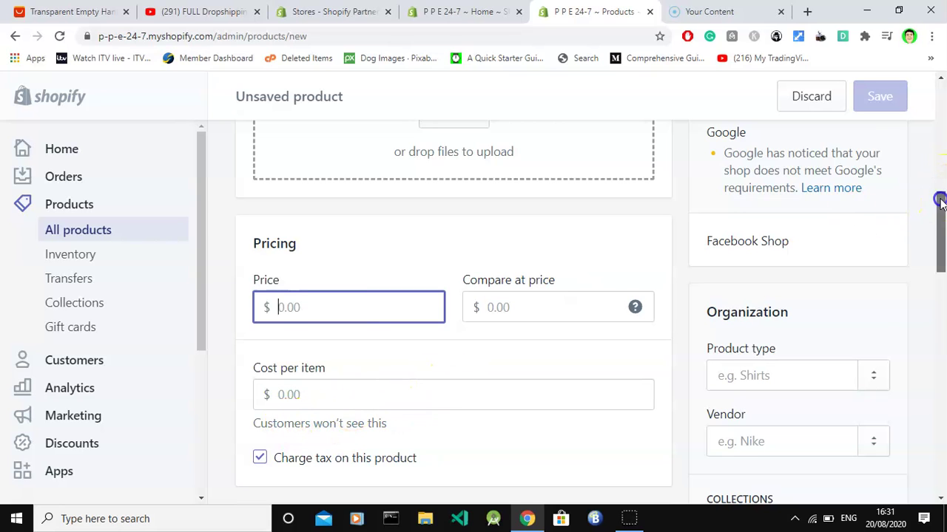
Scroll the blank form through inventory and shipping down to Customs information
{"action": "left_click_drag", "start_coordinate": [941, 198], "coordinate": [942, 283]}
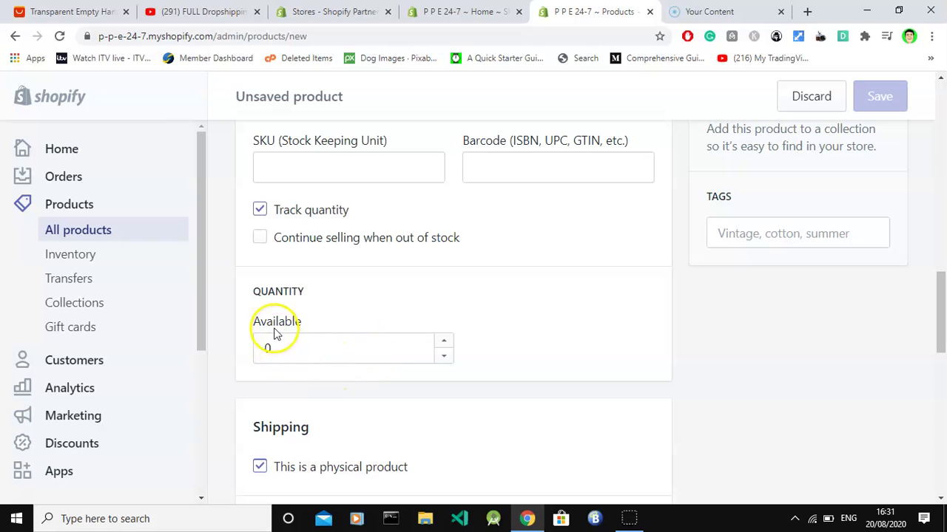
{"action": "left_click_drag", "start_coordinate": [942, 289], "coordinate": [943, 328]}
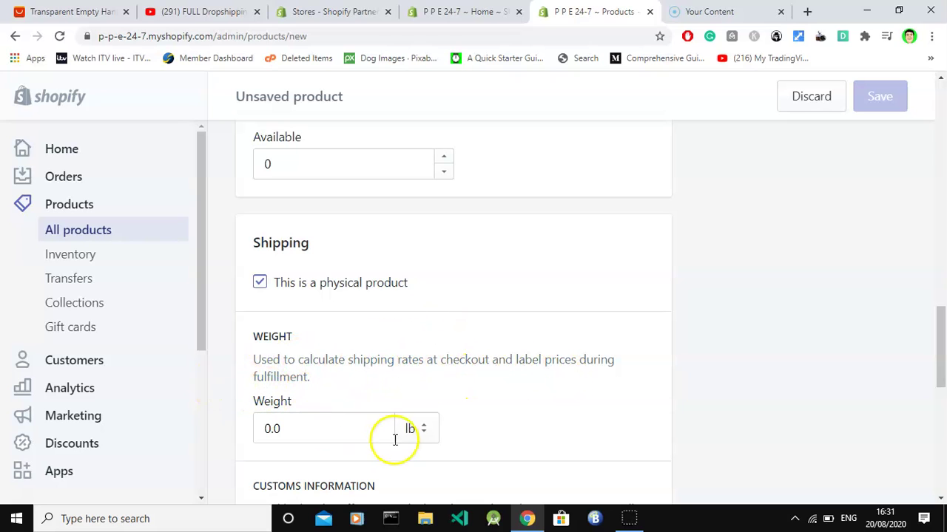
{"action": "left_click_drag", "start_coordinate": [942, 376], "coordinate": [943, 409]}
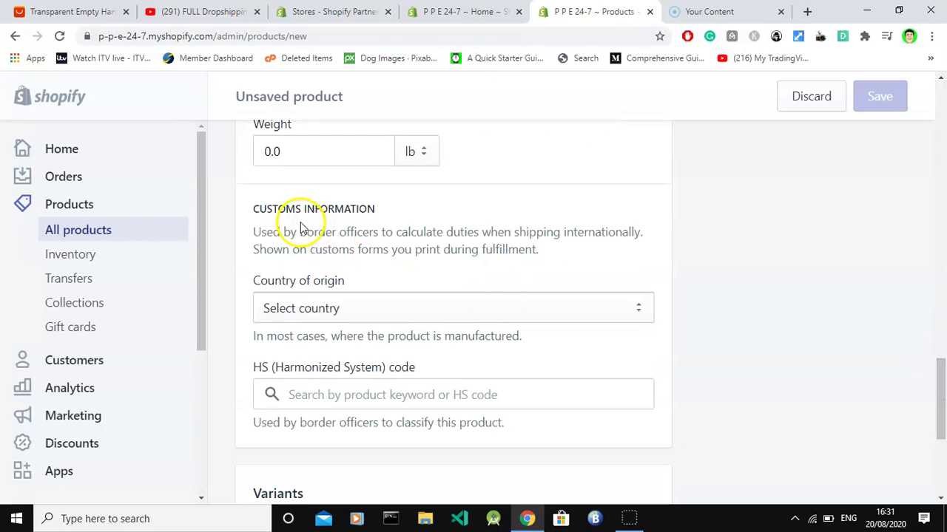
Browse the Inventory page and the Transfers page
{"action": "left_click", "coordinate": [65, 259]}
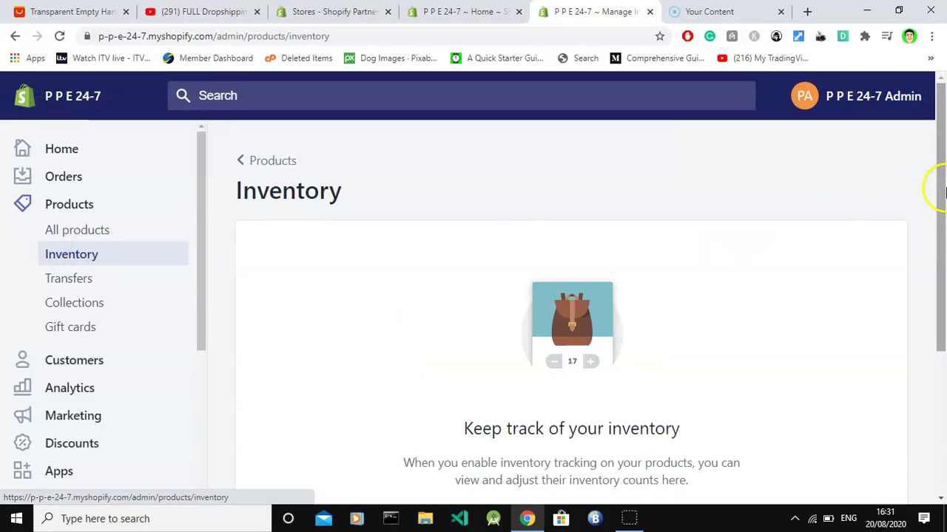
{"action": "left_click_drag", "start_coordinate": [945, 198], "coordinate": [939, 285]}
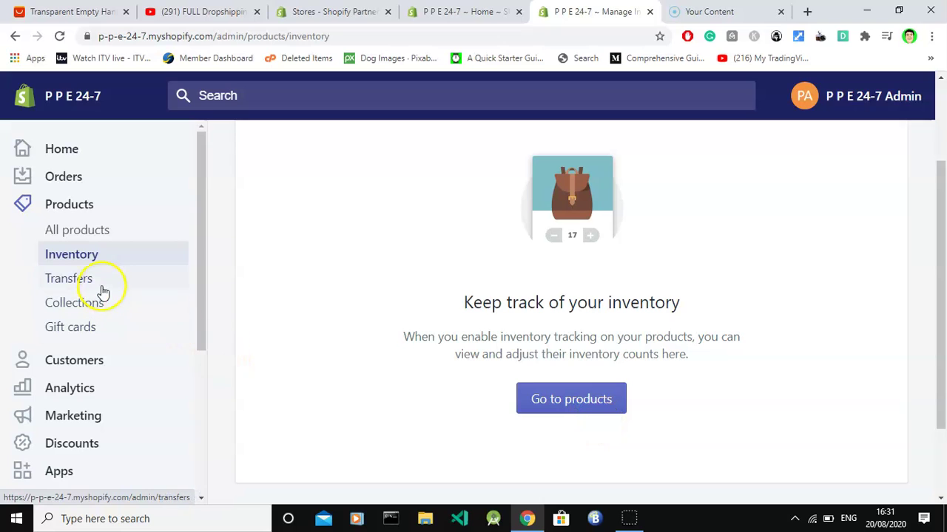
{"action": "left_click", "coordinate": [69, 279]}
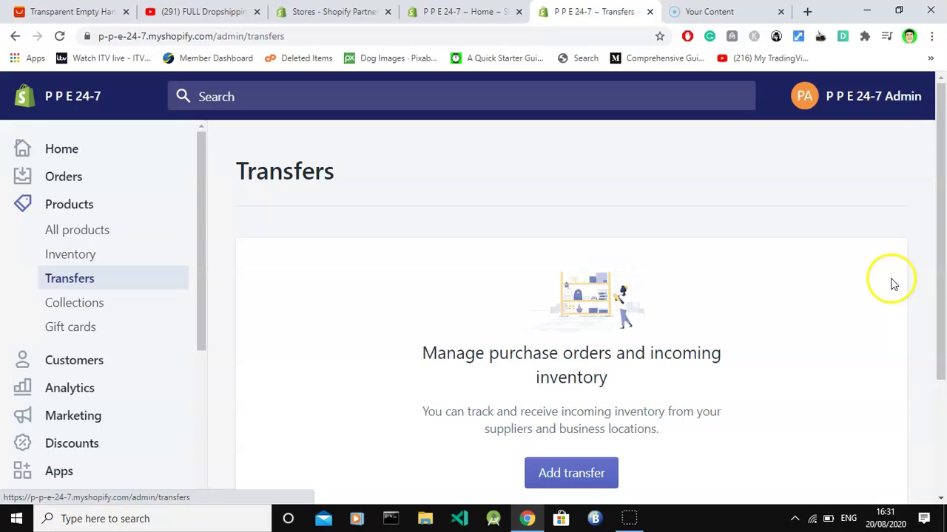
{"action": "left_click_drag", "start_coordinate": [941, 297], "coordinate": [940, 362]}
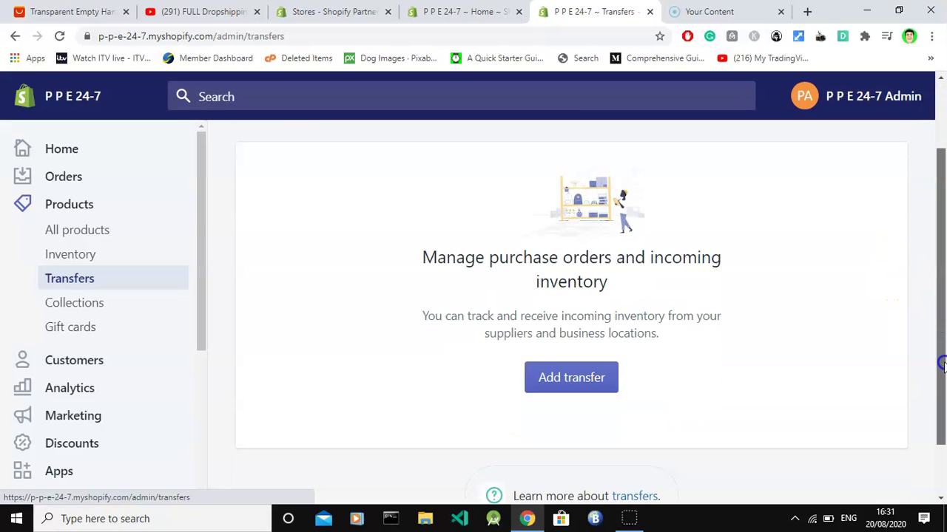
View Collections (only Home page), then the Gift cards sell and send options
{"action": "left_click", "coordinate": [70, 305]}
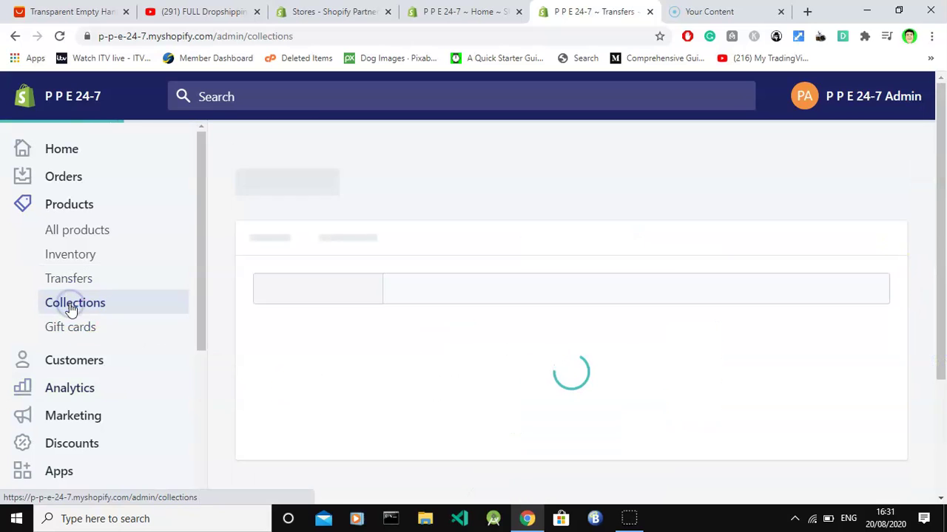
{"action": "scroll", "coordinate": [943, 245], "scroll_direction": "down", "scroll_amount": 1}
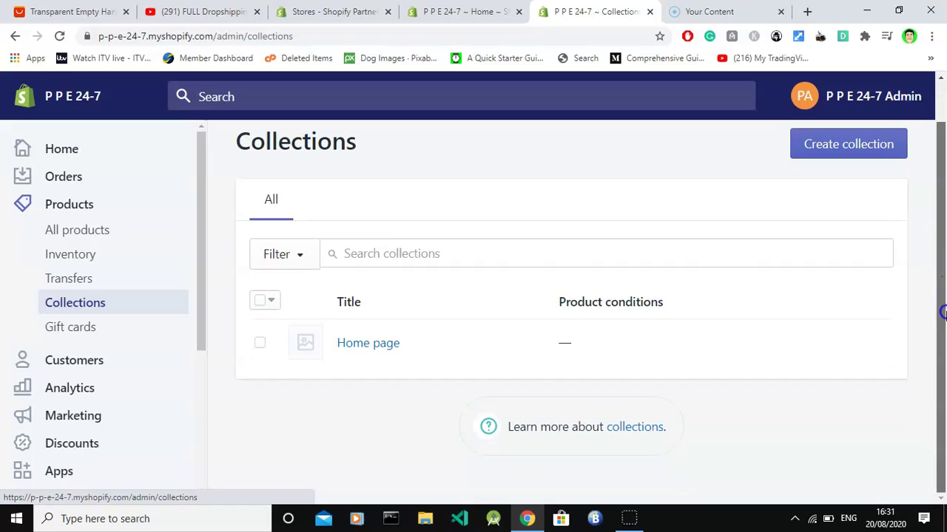
{"action": "left_click", "coordinate": [84, 335]}
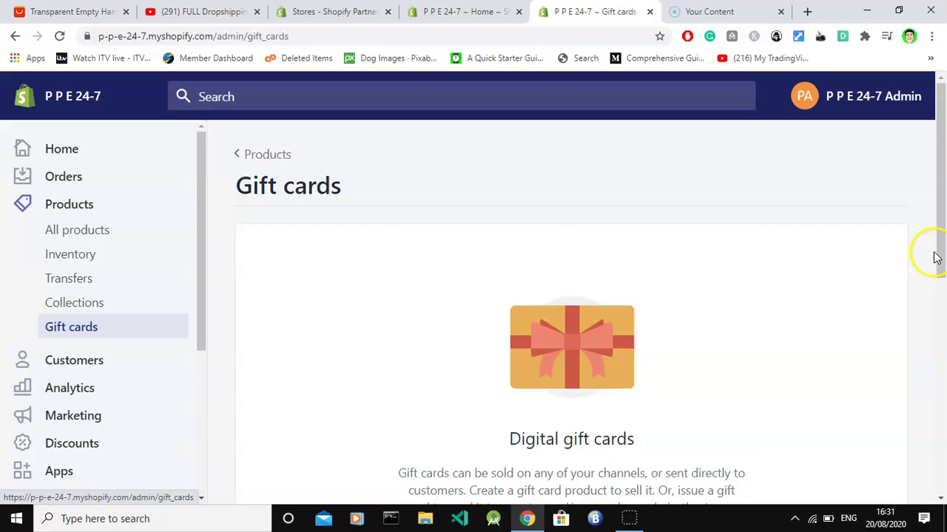
{"action": "left_click_drag", "start_coordinate": [934, 258], "coordinate": [943, 319]}
{"action": "left_click", "coordinate": [941, 341]}
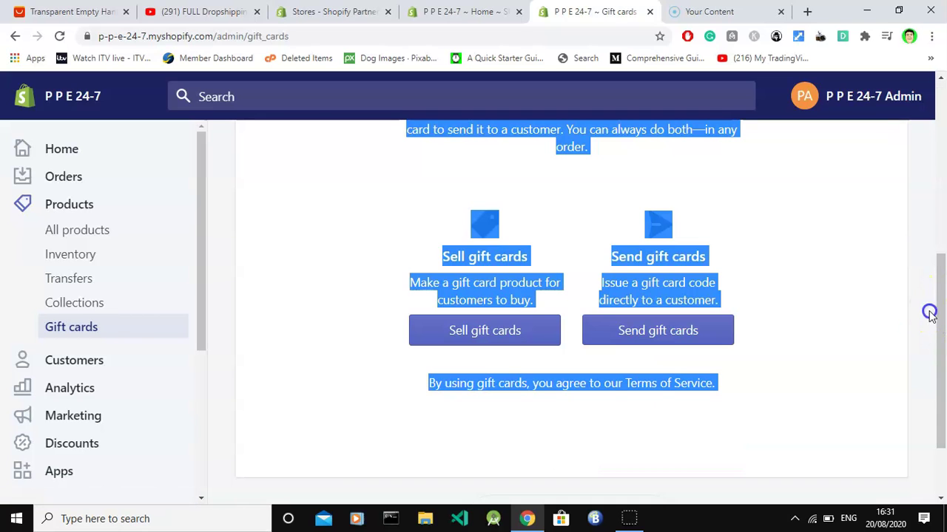
{"action": "left_click", "coordinate": [929, 313]}
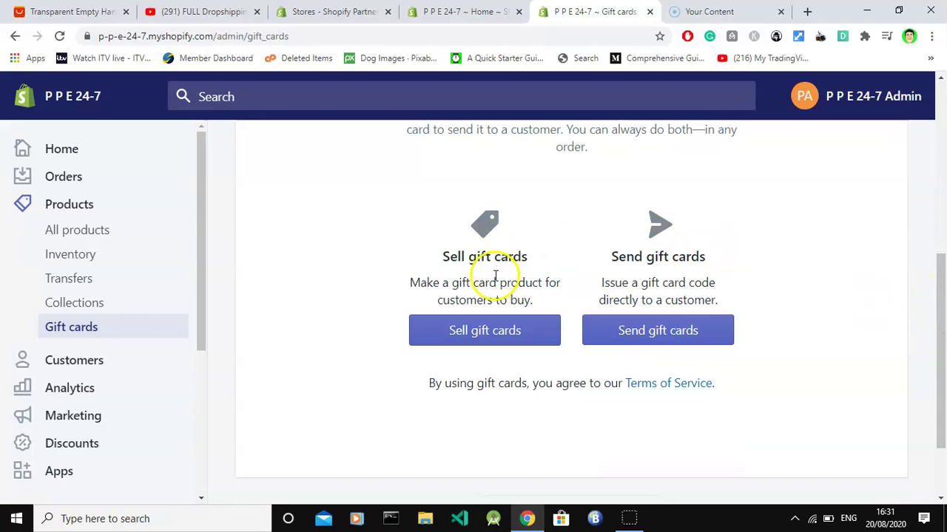
View the Customers page and the Analytics overview dashboard
{"action": "left_click", "coordinate": [99, 361]}
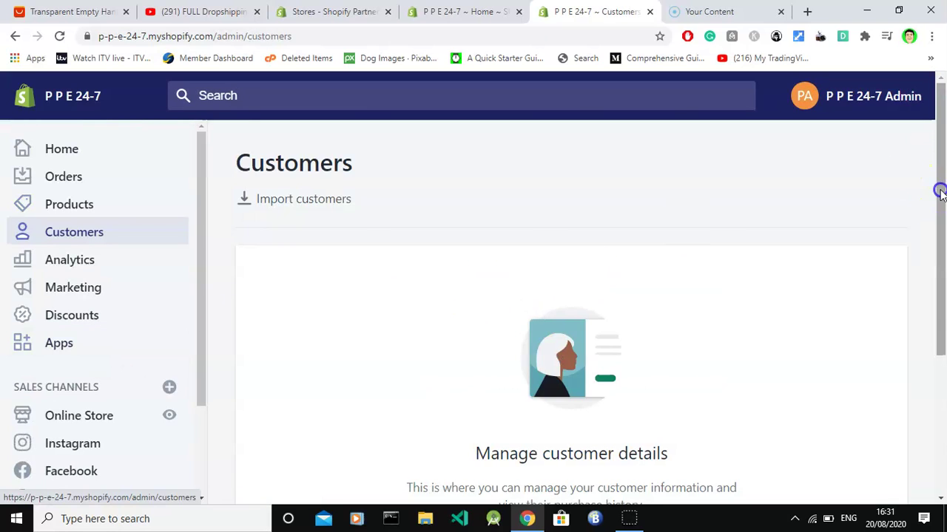
{"action": "left_click_drag", "start_coordinate": [939, 192], "coordinate": [941, 259]}
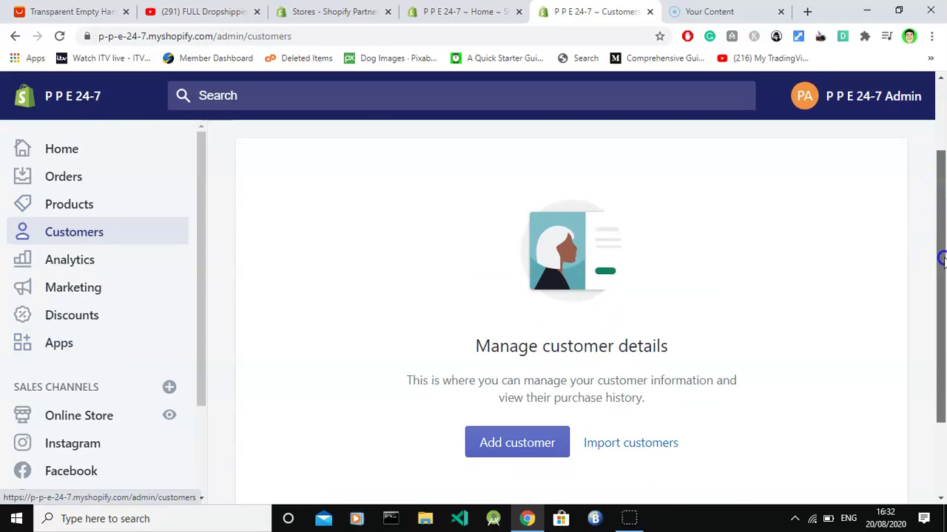
{"action": "left_click", "coordinate": [87, 266]}
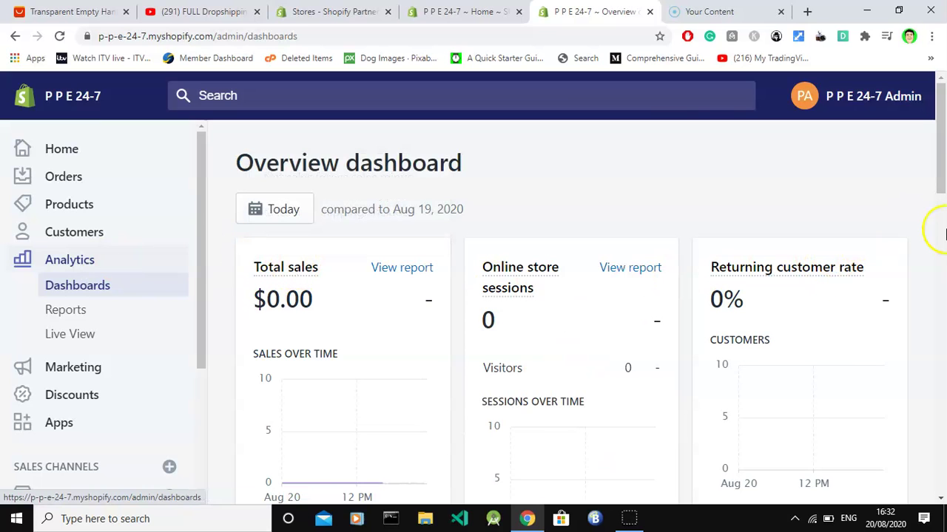
{"action": "left_click_drag", "start_coordinate": [942, 188], "coordinate": [942, 482]}
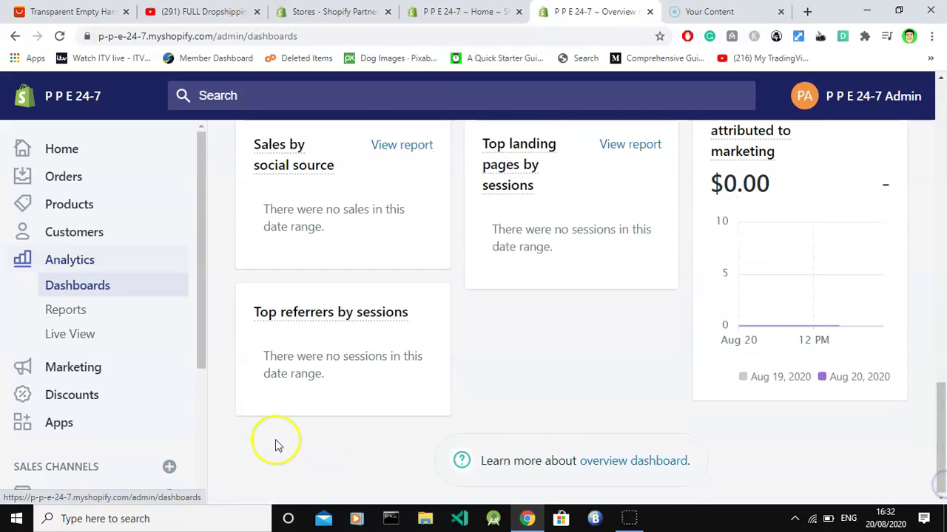
Check Analytics Reports, then Live View with its visitor world map
{"action": "left_click", "coordinate": [68, 312]}
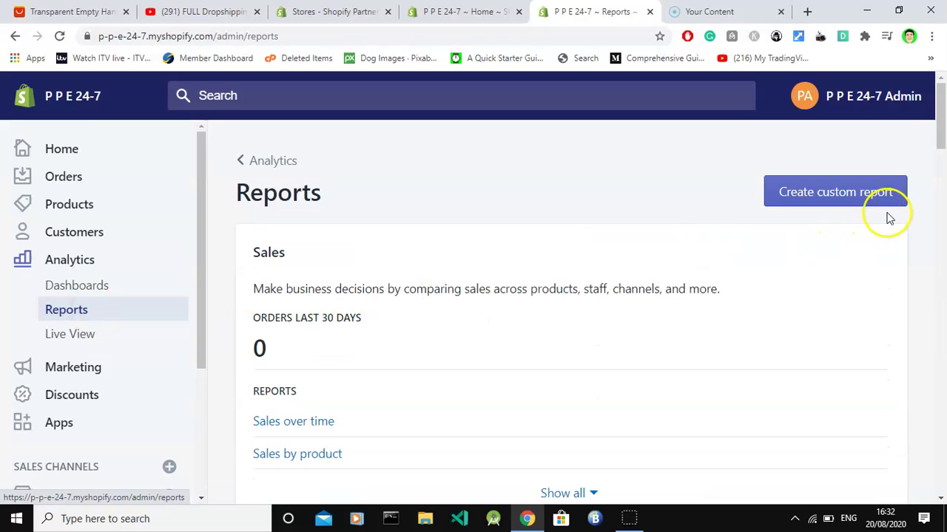
{"action": "left_click_drag", "start_coordinate": [942, 127], "coordinate": [942, 316]}
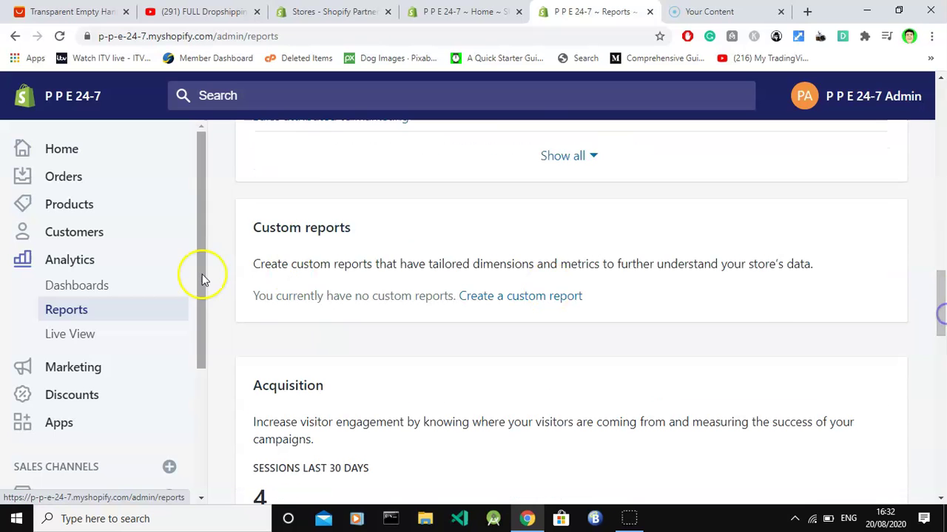
{"action": "left_click", "coordinate": [65, 335]}
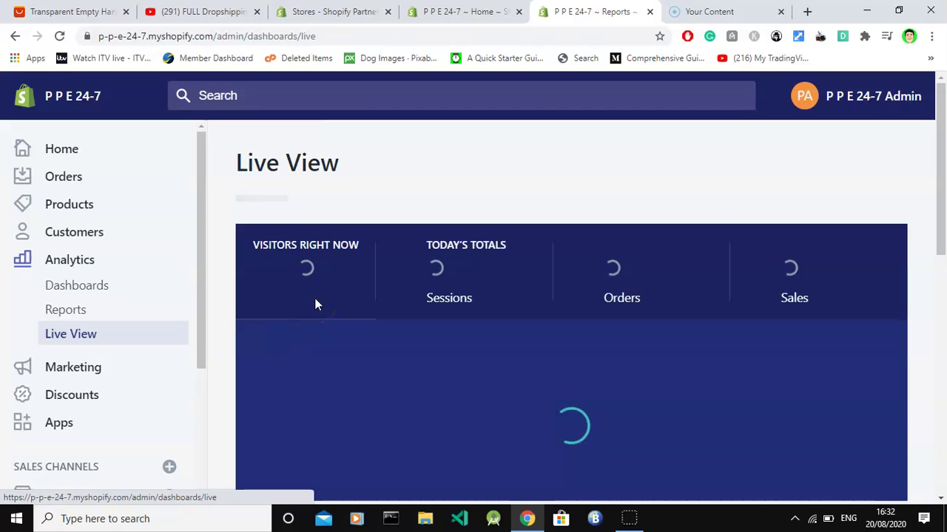
{"action": "left_click_drag", "start_coordinate": [938, 169], "coordinate": [938, 220]}
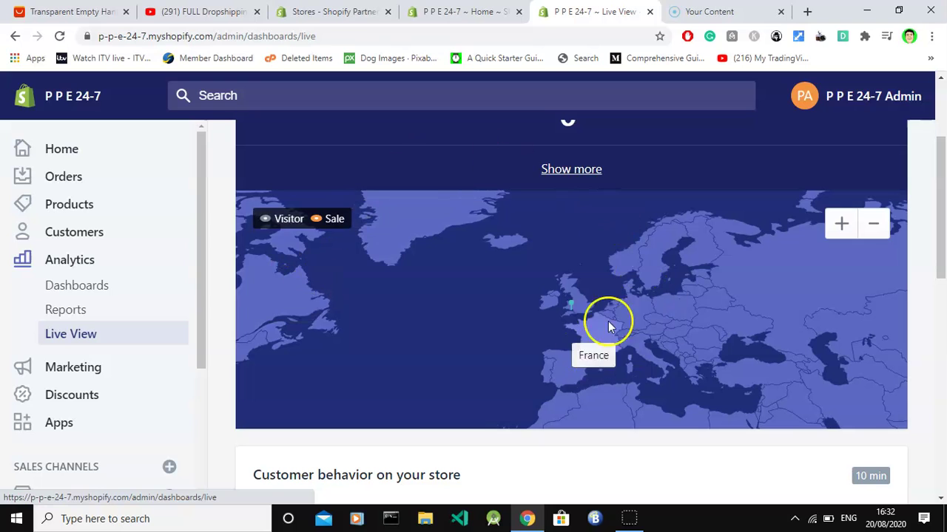
Scroll through the Marketing overview page
{"action": "left_click", "coordinate": [70, 370]}
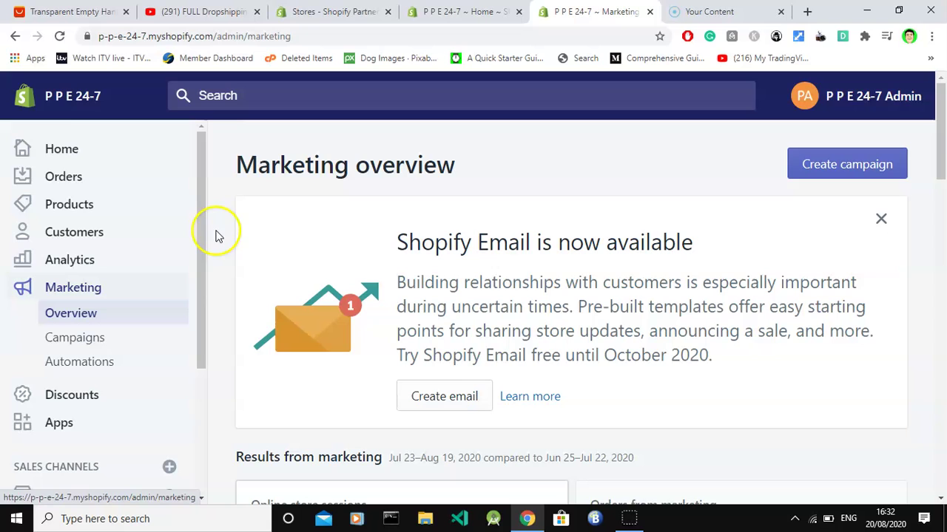
{"action": "left_click_drag", "start_coordinate": [202, 232], "coordinate": [200, 312]}
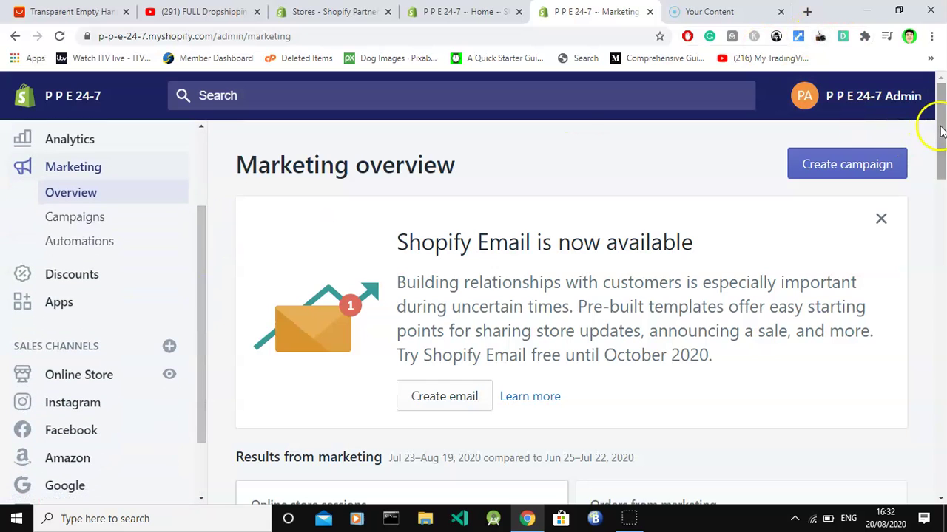
{"action": "left_click_drag", "start_coordinate": [943, 128], "coordinate": [940, 198]}
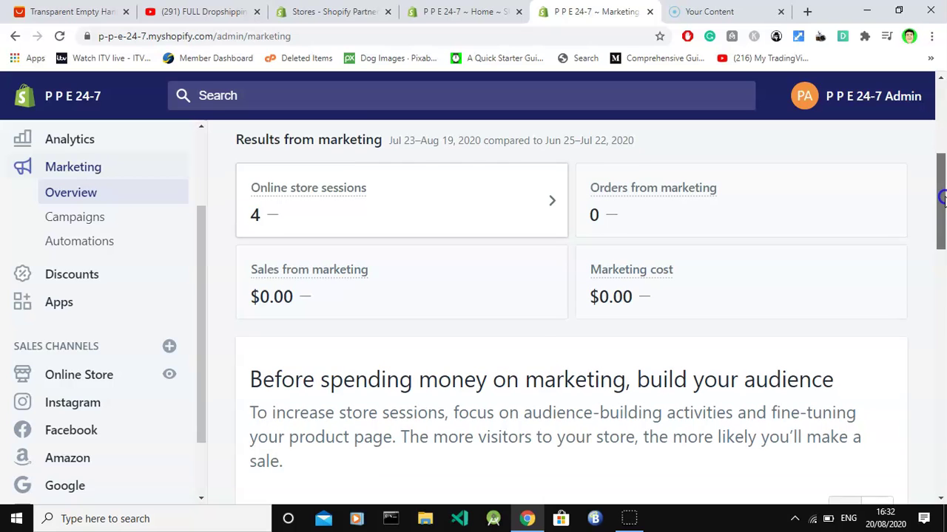
{"action": "left_click_drag", "start_coordinate": [942, 198], "coordinate": [942, 294]}
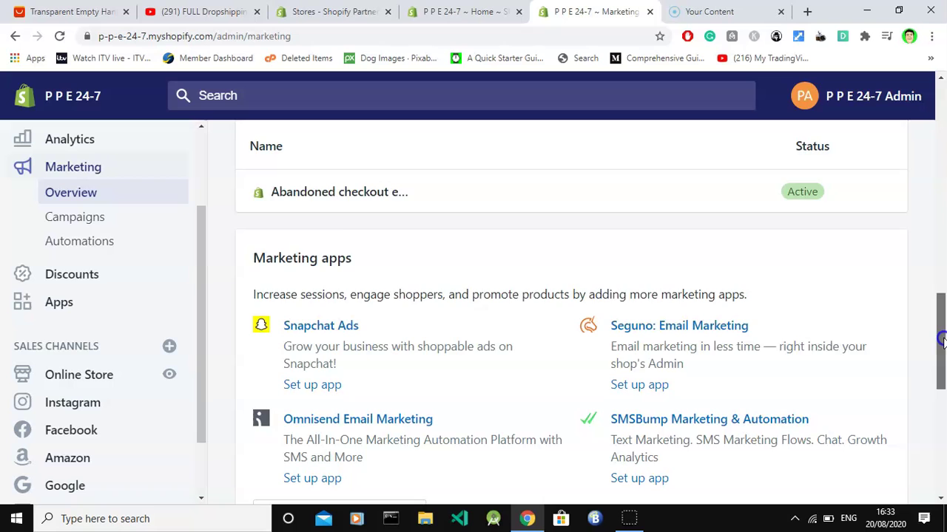
{"action": "left_click_drag", "start_coordinate": [942, 341], "coordinate": [942, 375]}
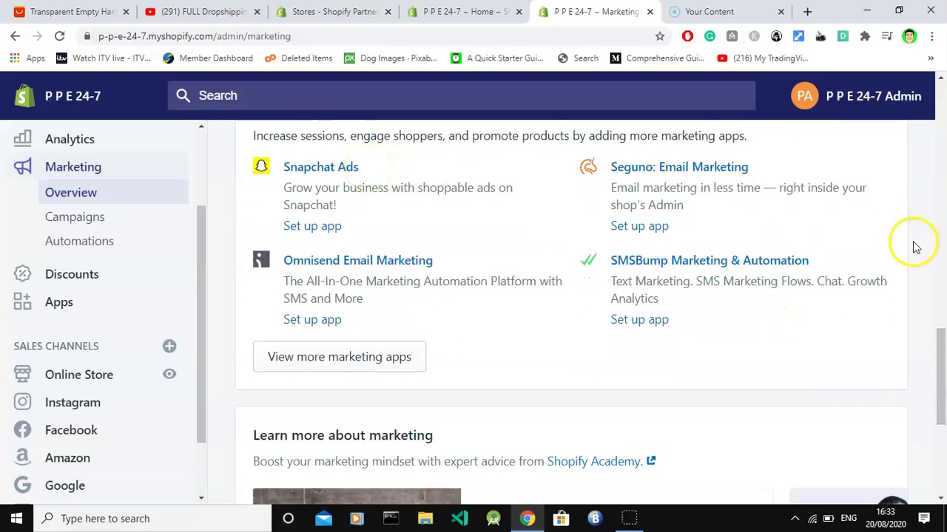
{"action": "left_click_drag", "start_coordinate": [942, 364], "coordinate": [938, 443]}
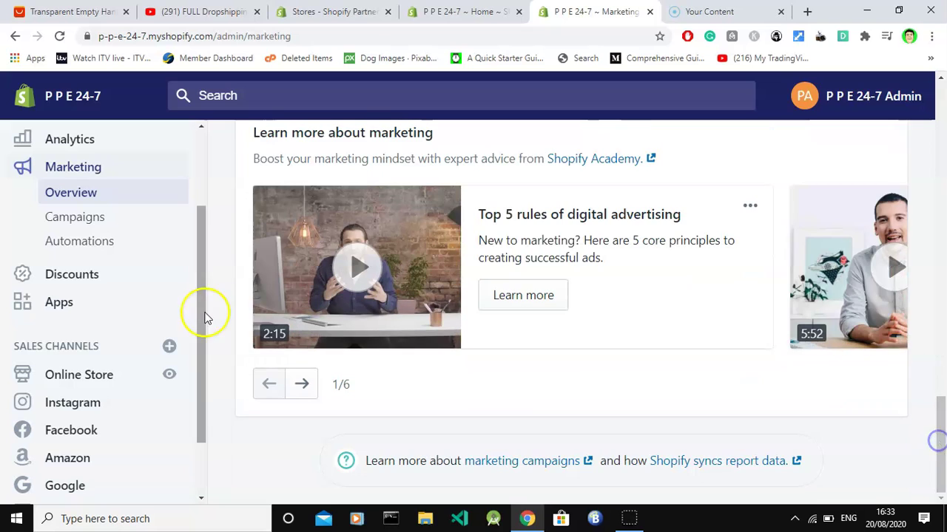
View the empty Campaigns page, then Automations showing zero sessions, orders, sales and cost
{"action": "left_click", "coordinate": [63, 227]}
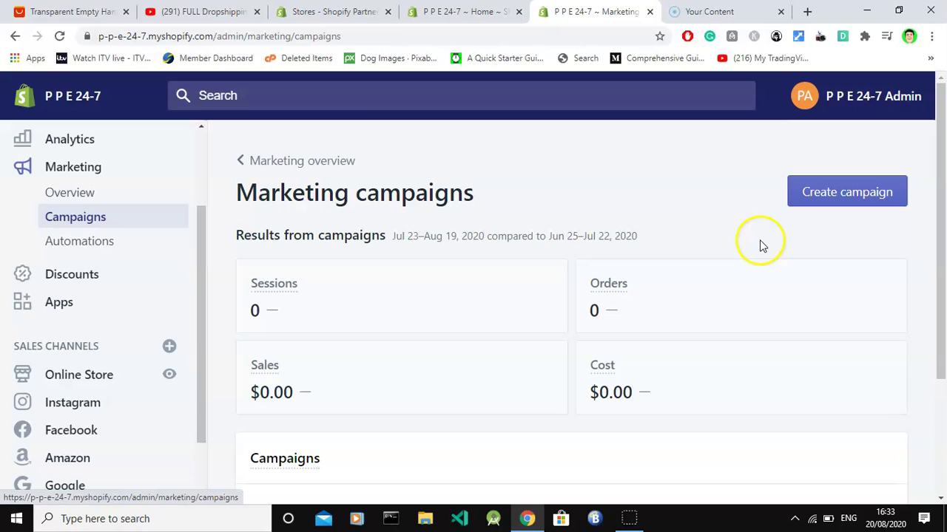
{"action": "left_click_drag", "start_coordinate": [937, 313], "coordinate": [941, 407]}
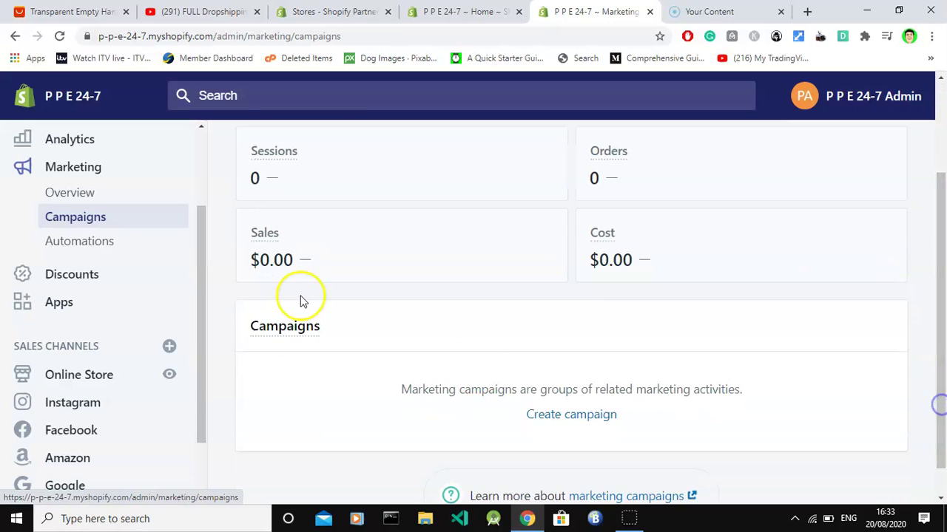
{"action": "left_click", "coordinate": [81, 238]}
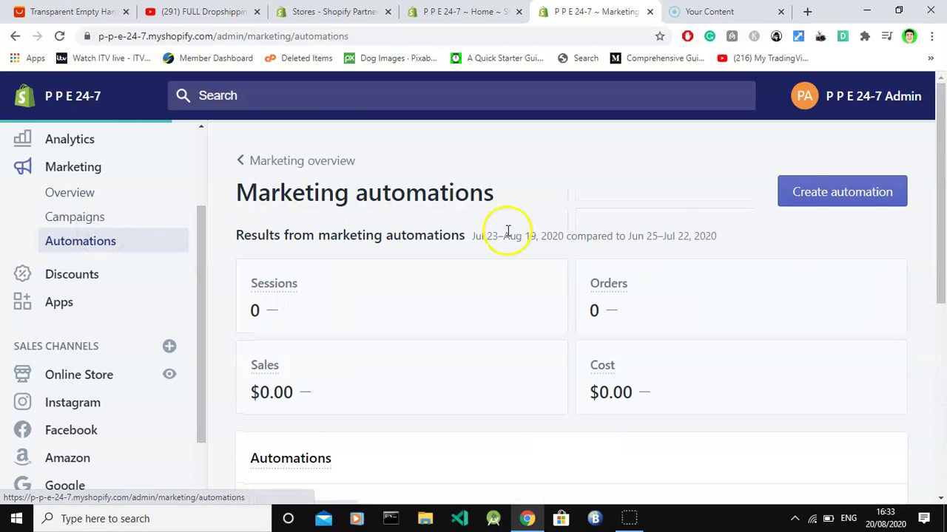
{"action": "left_click_drag", "start_coordinate": [938, 212], "coordinate": [936, 321]}
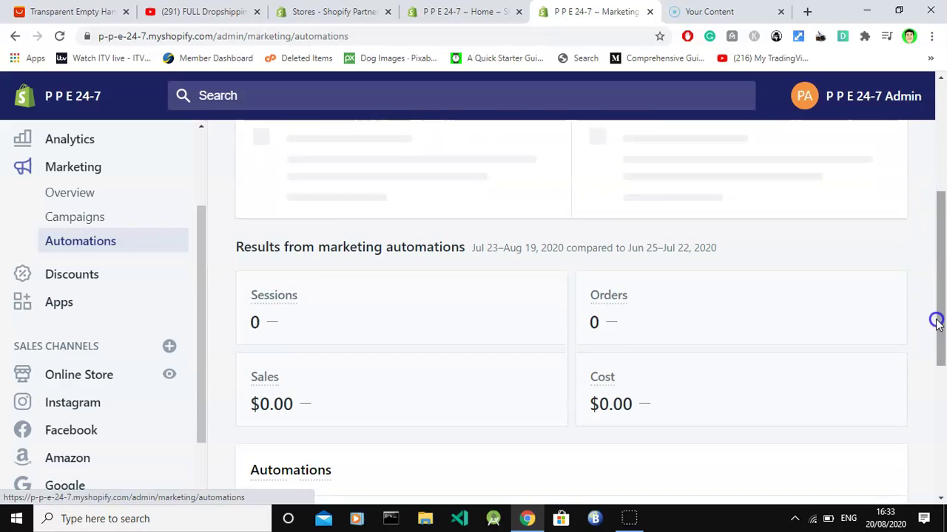
Open and scroll the Discounts page
{"action": "left_click", "coordinate": [80, 284]}
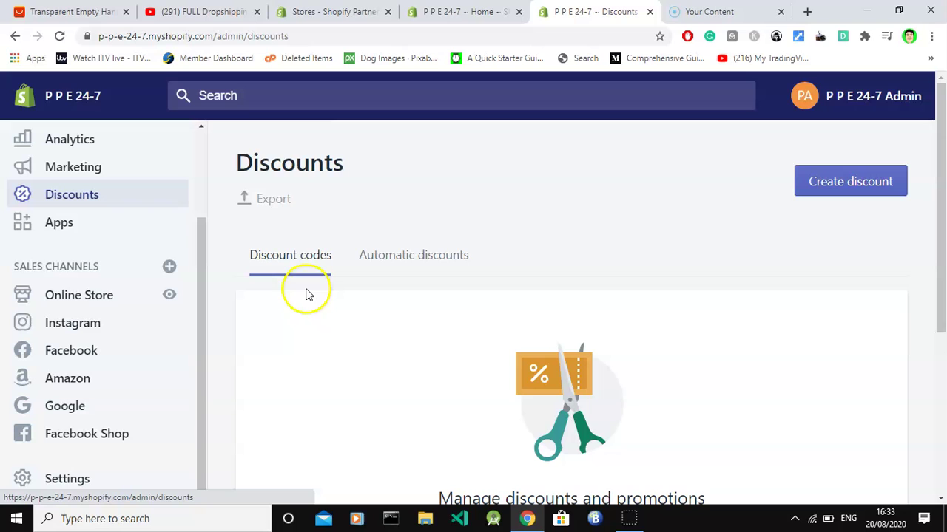
{"action": "left_click_drag", "start_coordinate": [939, 283], "coordinate": [939, 313]}
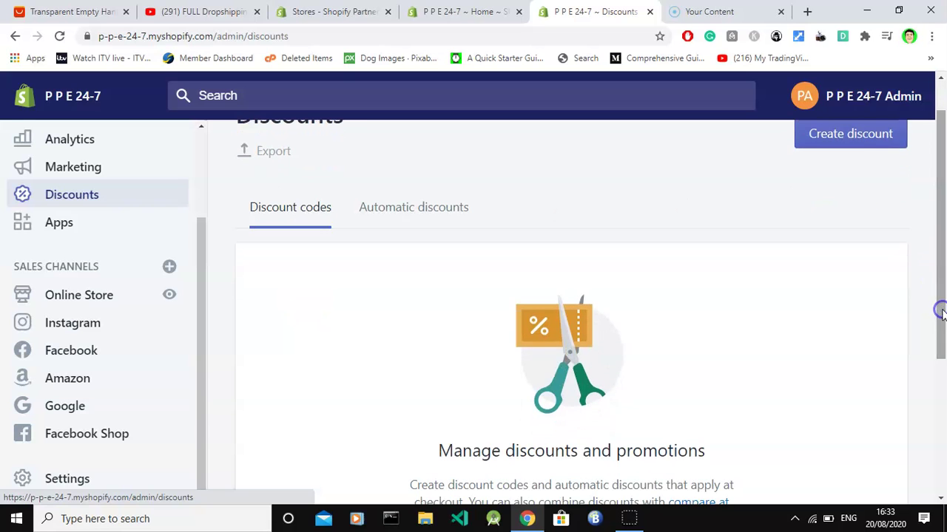
{"action": "left_click_drag", "start_coordinate": [931, 211], "coordinate": [943, 344]}
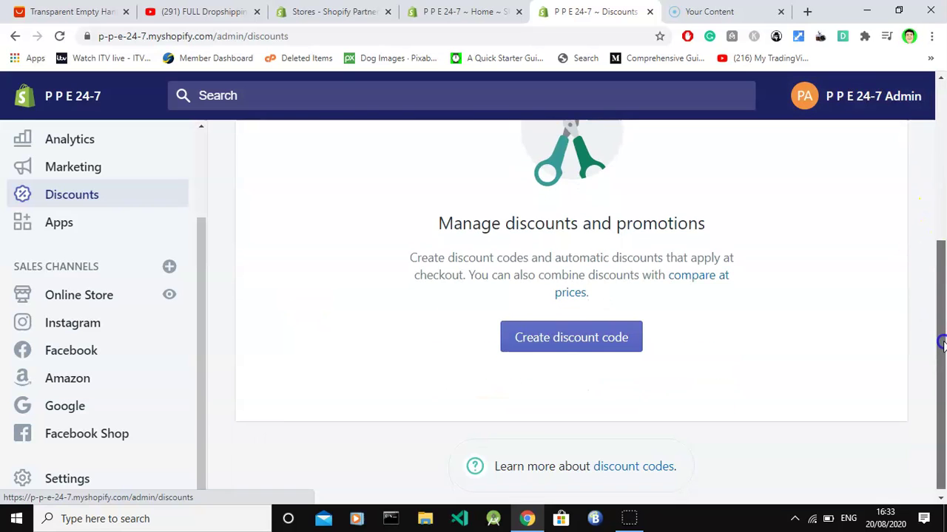
Review the six installed apps, then go to Online Store Themes
{"action": "left_click", "coordinate": [46, 225]}
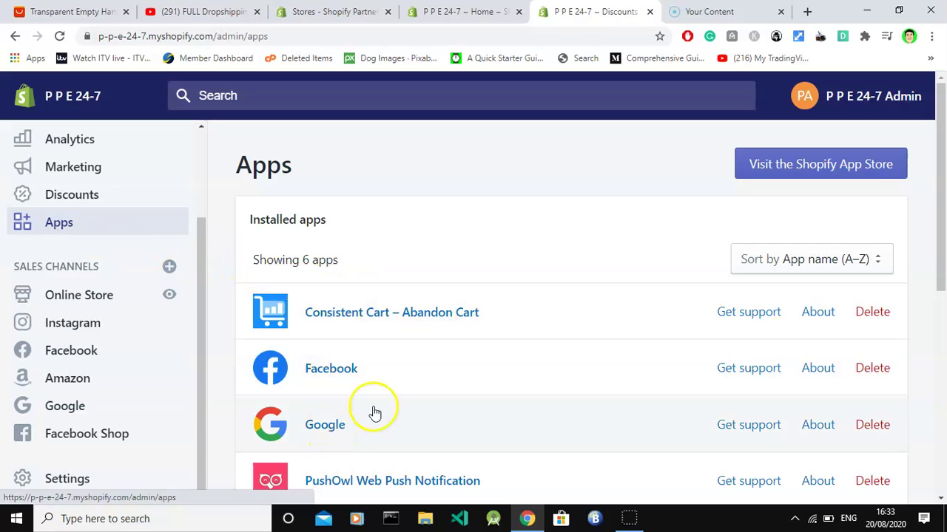
{"action": "left_click_drag", "start_coordinate": [939, 275], "coordinate": [938, 355]}
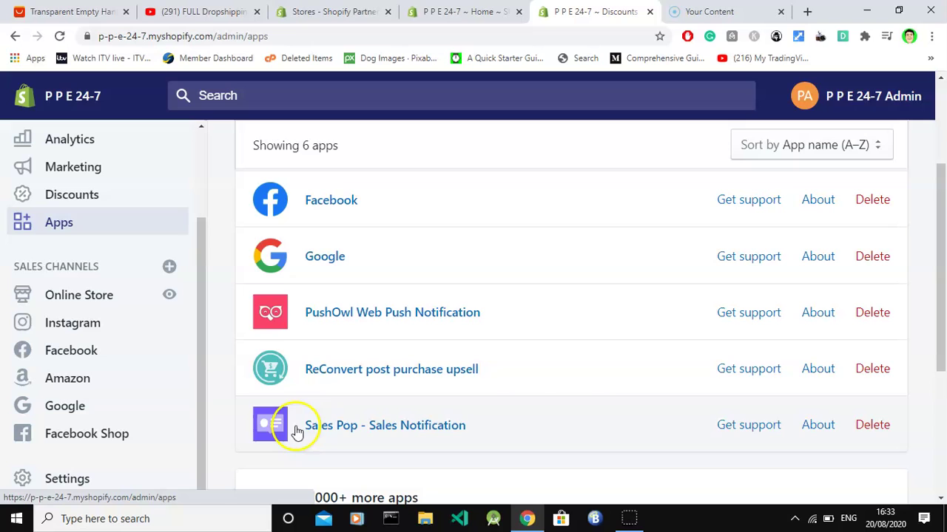
{"action": "left_click_drag", "start_coordinate": [934, 314], "coordinate": [943, 423]}
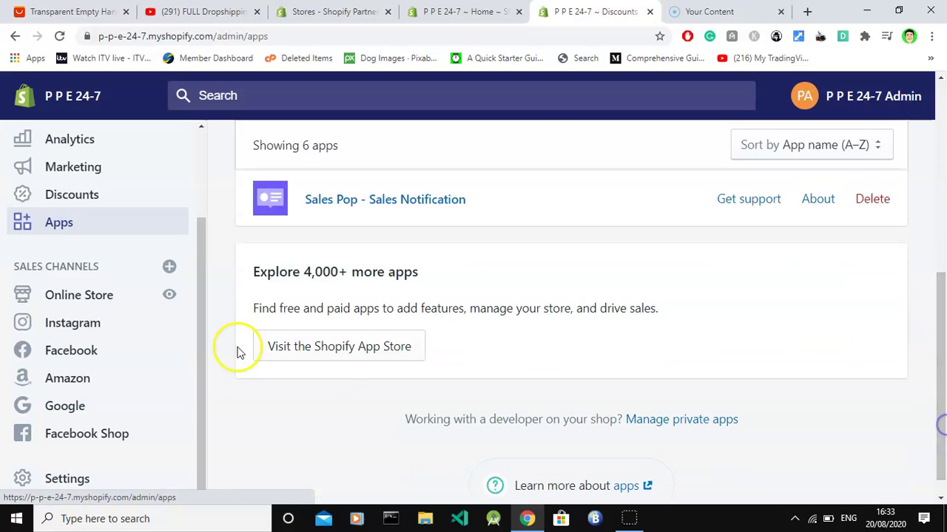
{"action": "left_click", "coordinate": [85, 303]}
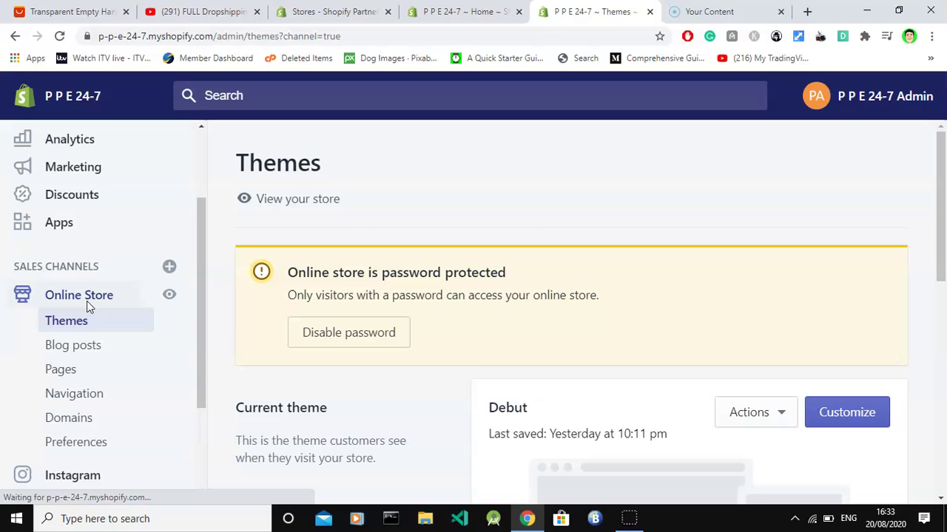
Scroll the Themes page showing the password notice and current Debut theme
{"action": "scroll", "coordinate": [944, 244], "scroll_direction": "down", "scroll_amount": 3}
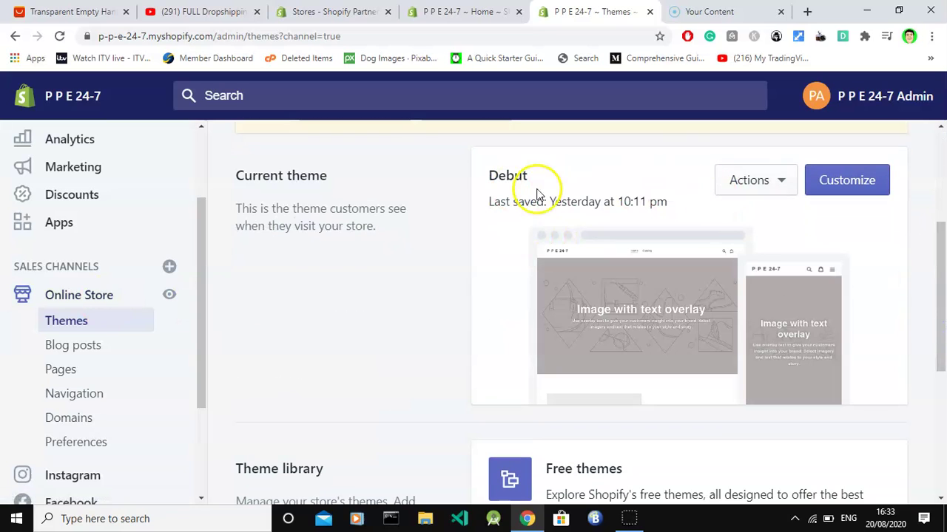
{"action": "left_click_drag", "start_coordinate": [940, 281], "coordinate": [936, 375]}
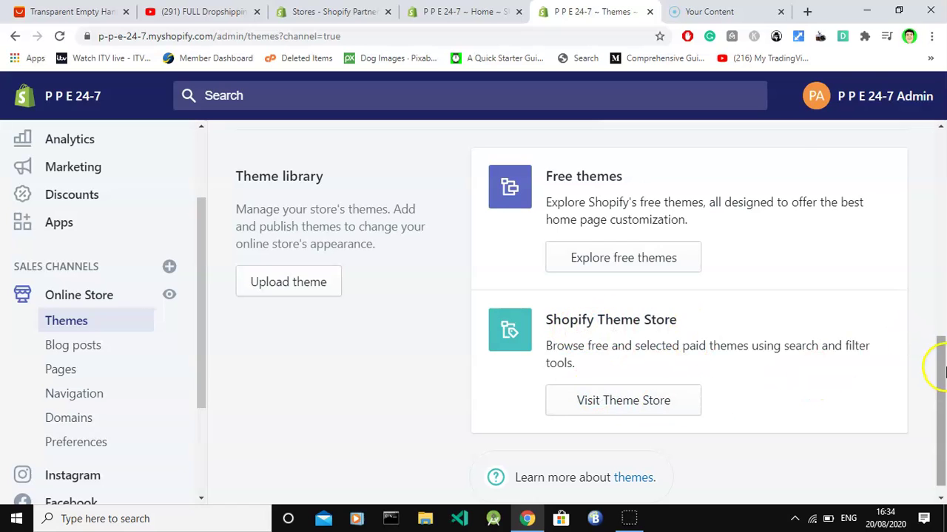
{"action": "left_click_drag", "start_coordinate": [934, 363], "coordinate": [939, 380]}
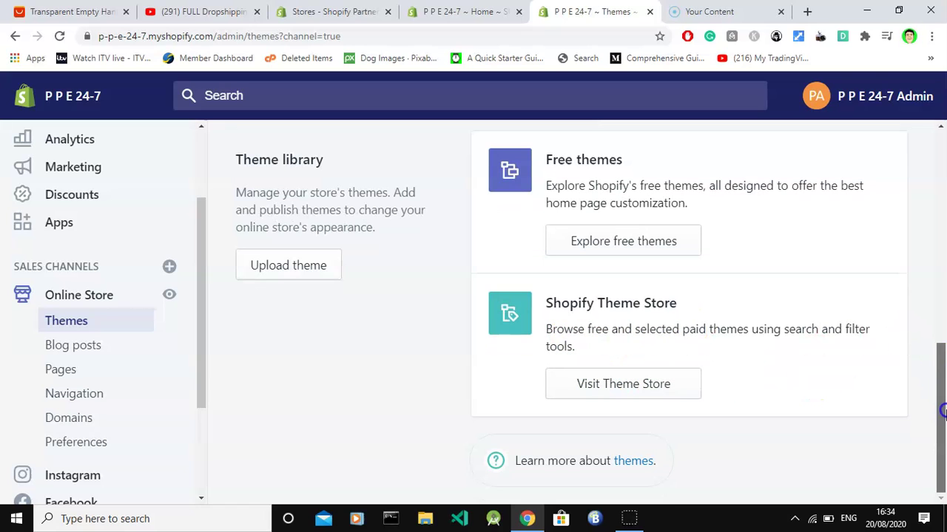
View Blog posts and the five-page Pages list, then the Navigation menus
{"action": "left_click", "coordinate": [88, 351]}
{"action": "left_click", "coordinate": [60, 369]}
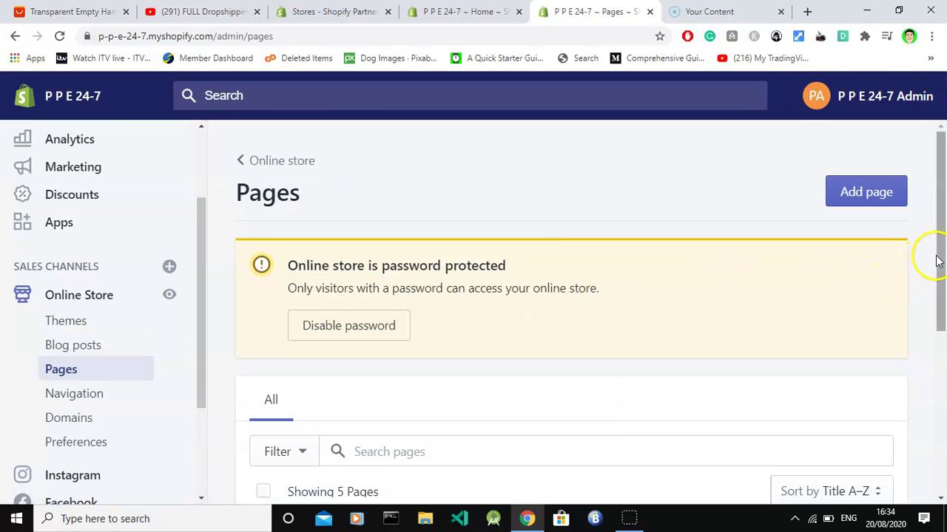
{"action": "left_click_drag", "start_coordinate": [936, 256], "coordinate": [941, 362]}
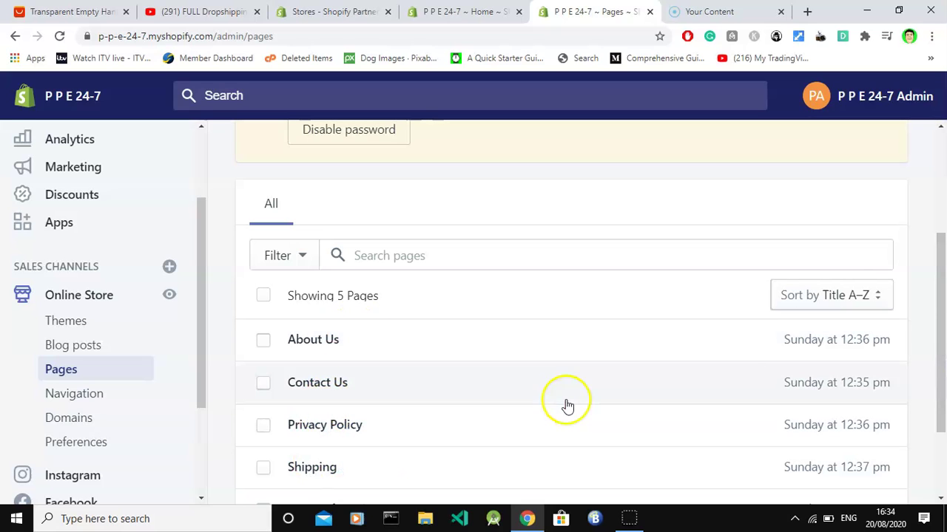
{"action": "left_click_drag", "start_coordinate": [936, 338], "coordinate": [938, 396]}
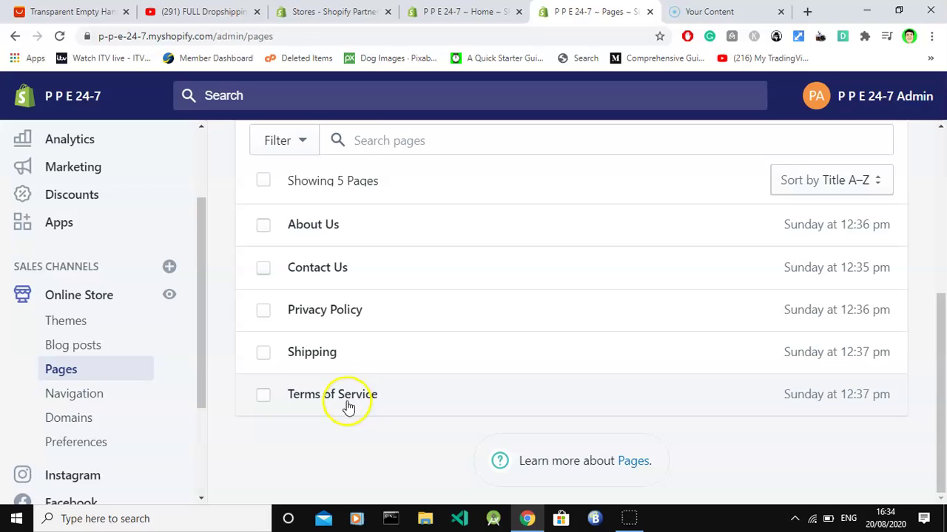
{"action": "left_click", "coordinate": [94, 403]}
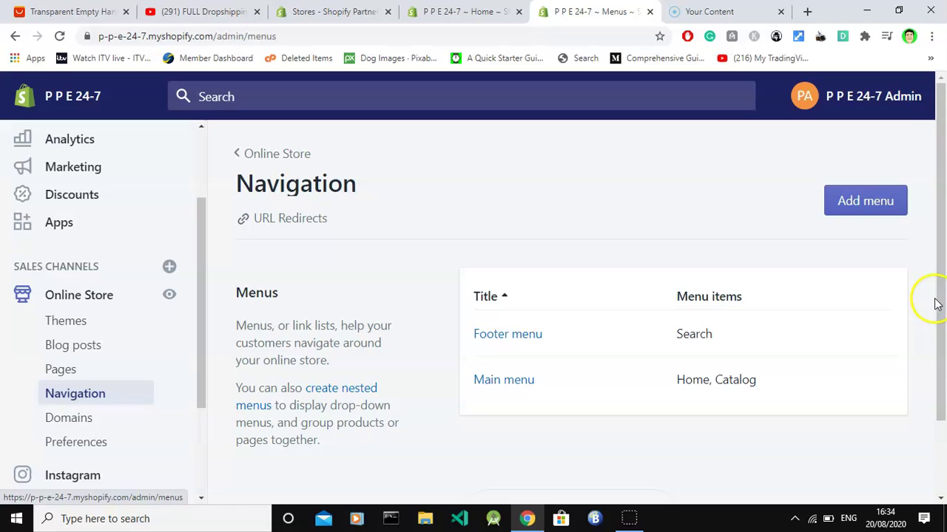
{"action": "left_click_drag", "start_coordinate": [936, 303], "coordinate": [942, 419]}
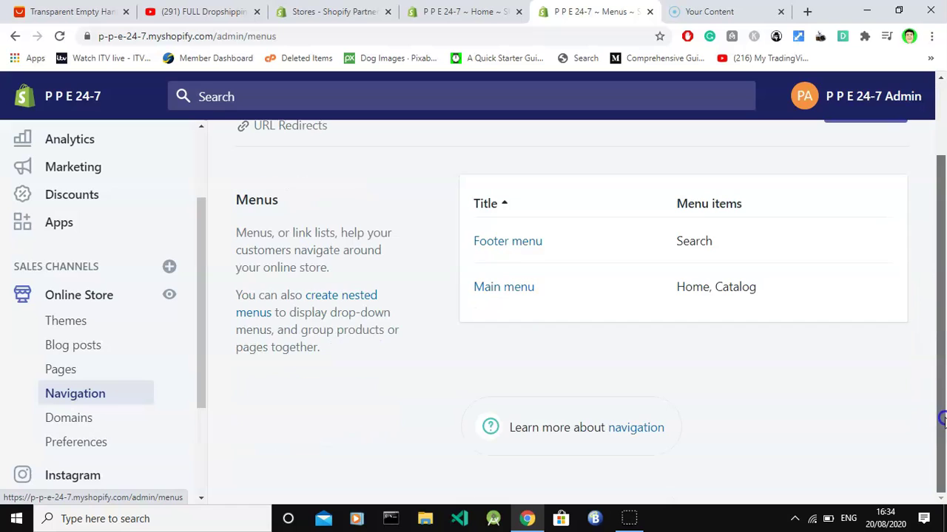
Connect existing domain ppeus.co.uk to get 123-Reg instructions, then go to Preferences
{"action": "left_click", "coordinate": [82, 419]}
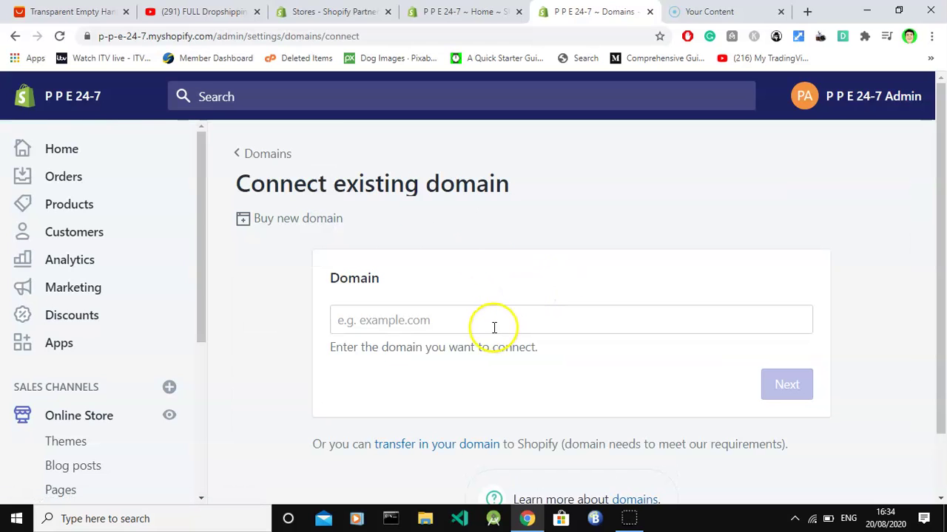
{"action": "left_click", "coordinate": [494, 327]}
{"action": "left_click", "coordinate": [426, 362]}
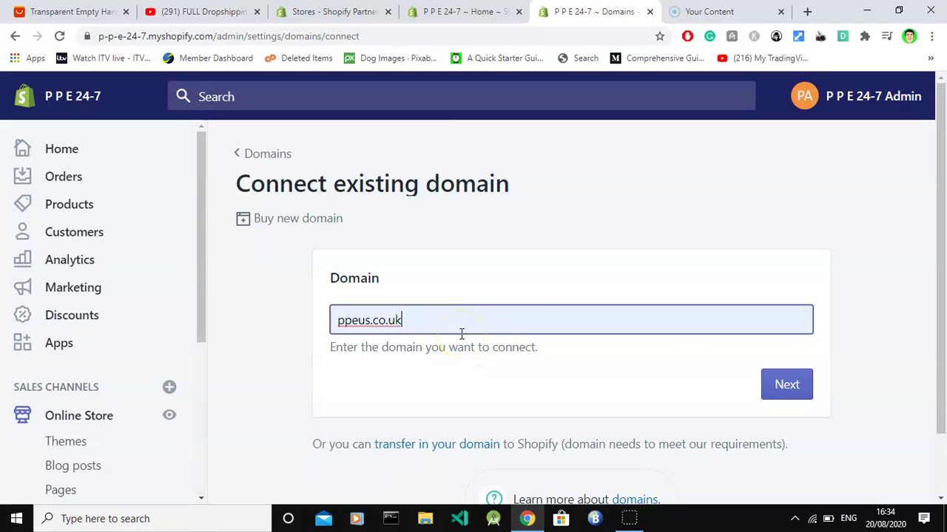
{"action": "left_click", "coordinate": [781, 386]}
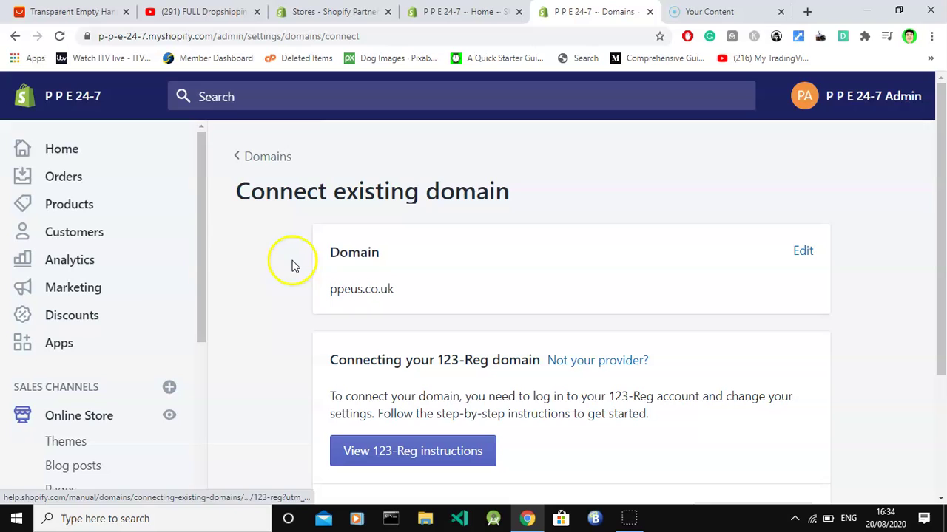
{"action": "left_click_drag", "start_coordinate": [202, 248], "coordinate": [201, 358]}
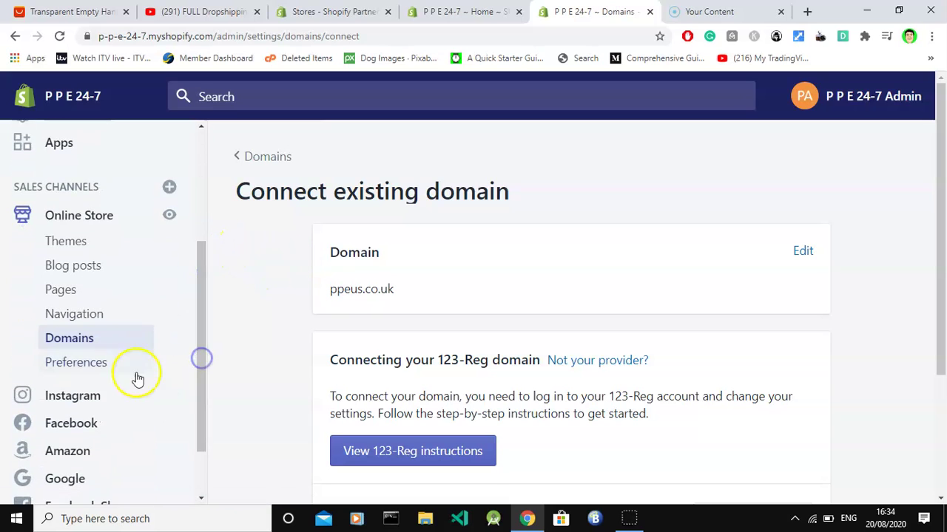
{"action": "left_click", "coordinate": [98, 370]}
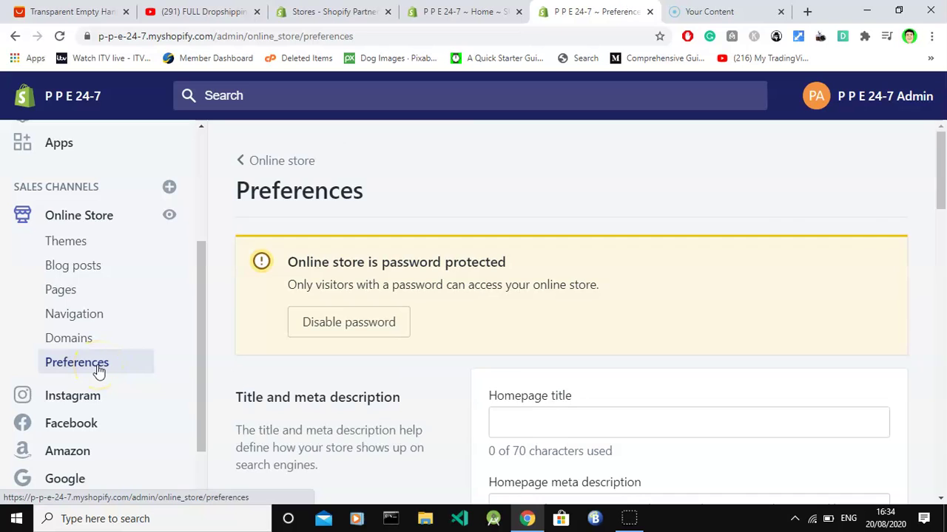
{"action": "left_click_drag", "start_coordinate": [941, 195], "coordinate": [942, 307]}
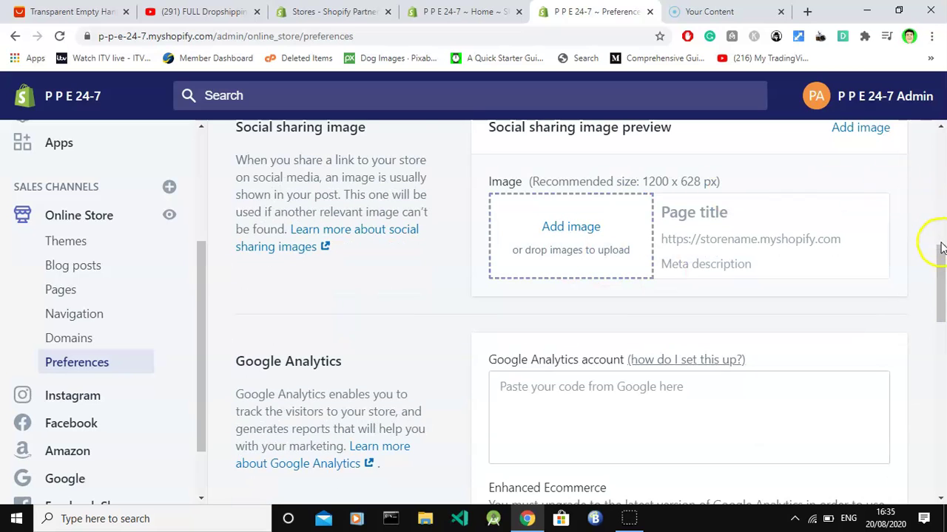
{"action": "left_click_drag", "start_coordinate": [940, 247], "coordinate": [940, 298]}
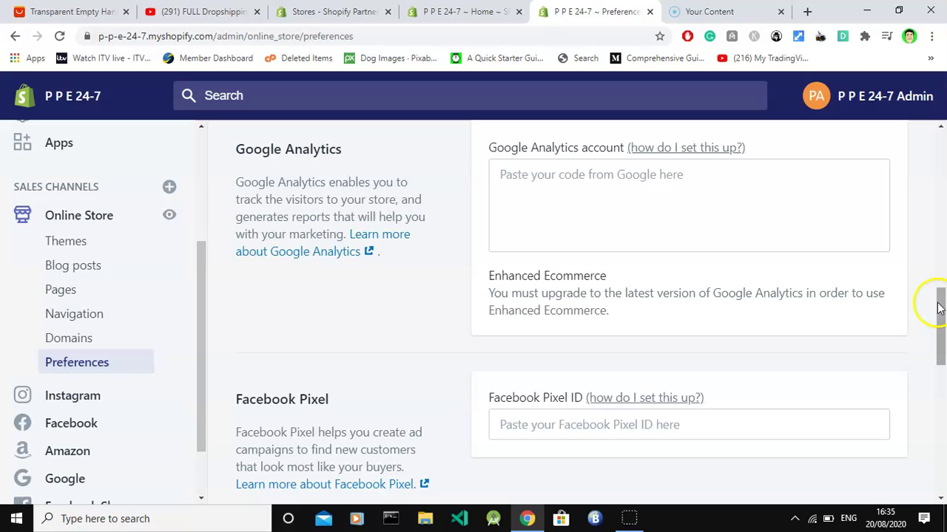
{"action": "left_click_drag", "start_coordinate": [940, 317], "coordinate": [940, 388]}
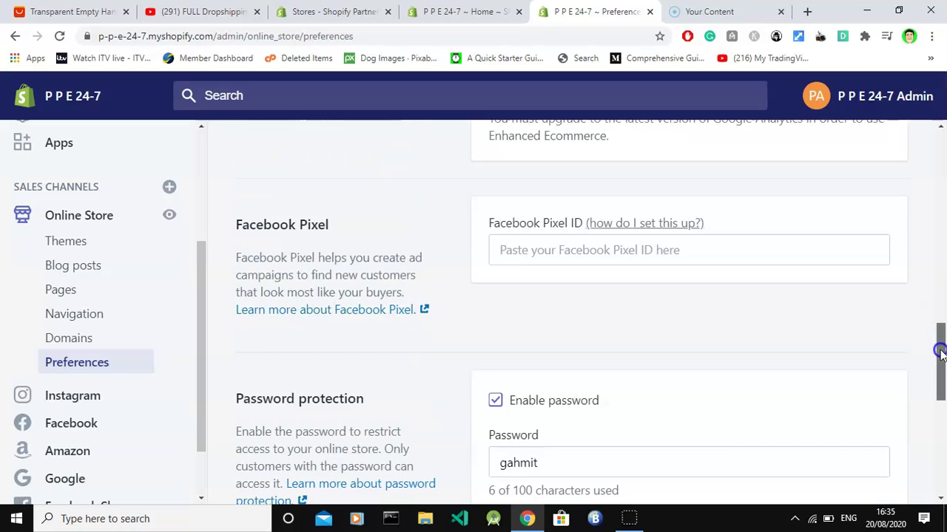
Look over the Instagram sales channel page, then switch to the Facebook channel
{"action": "left_click", "coordinate": [87, 394]}
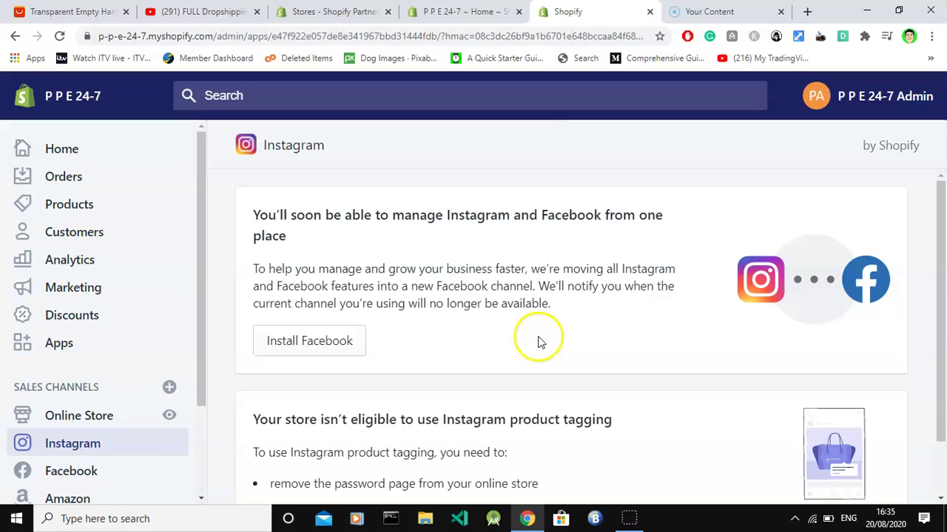
{"action": "scroll", "coordinate": [944, 326], "scroll_direction": "down", "scroll_amount": 1}
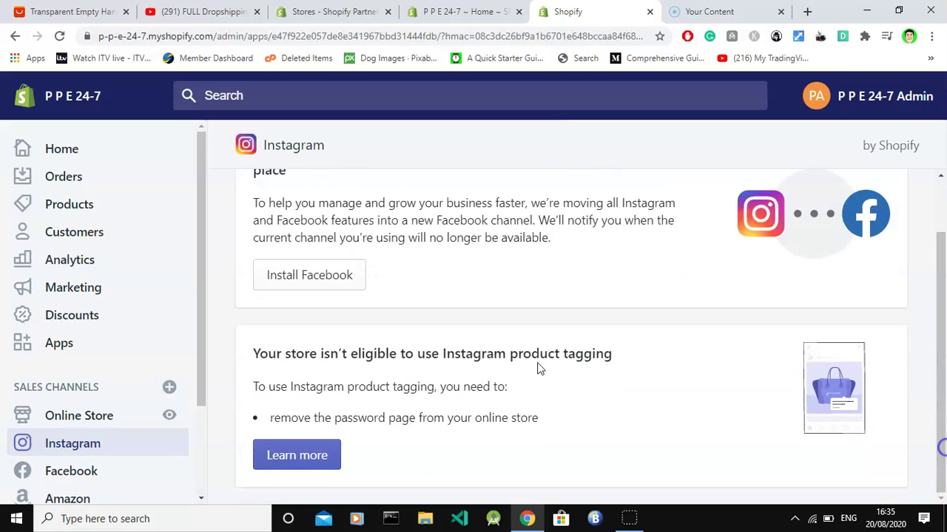
{"action": "left_click_drag", "start_coordinate": [203, 334], "coordinate": [201, 414]}
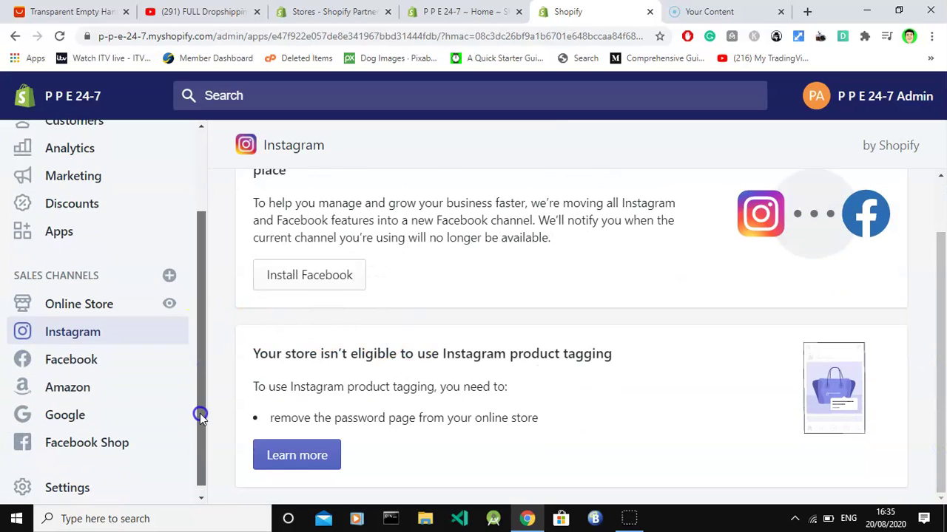
{"action": "left_click", "coordinate": [88, 358]}
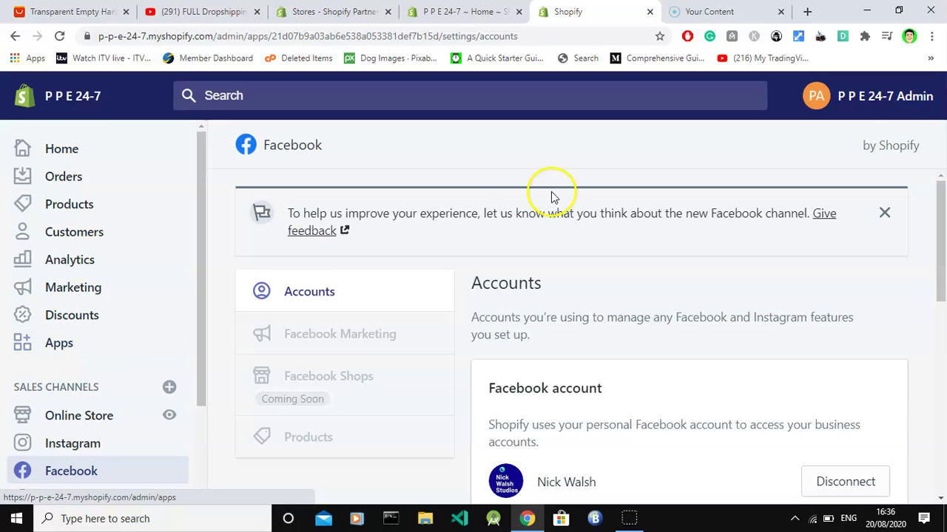
Scroll the Facebook Accounts page and the sidebar, then go to the Amazon channel
{"action": "left_click_drag", "start_coordinate": [940, 200], "coordinate": [942, 279]}
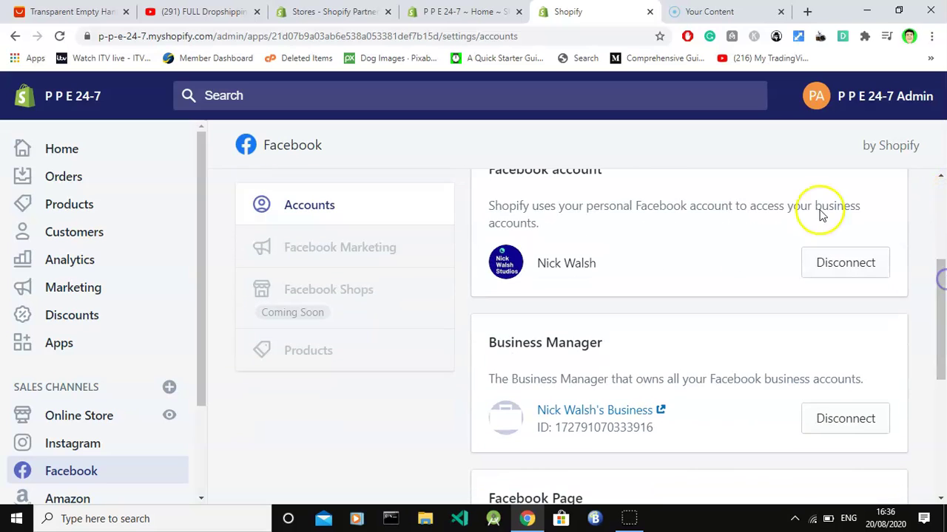
{"action": "left_click_drag", "start_coordinate": [942, 259], "coordinate": [942, 349]}
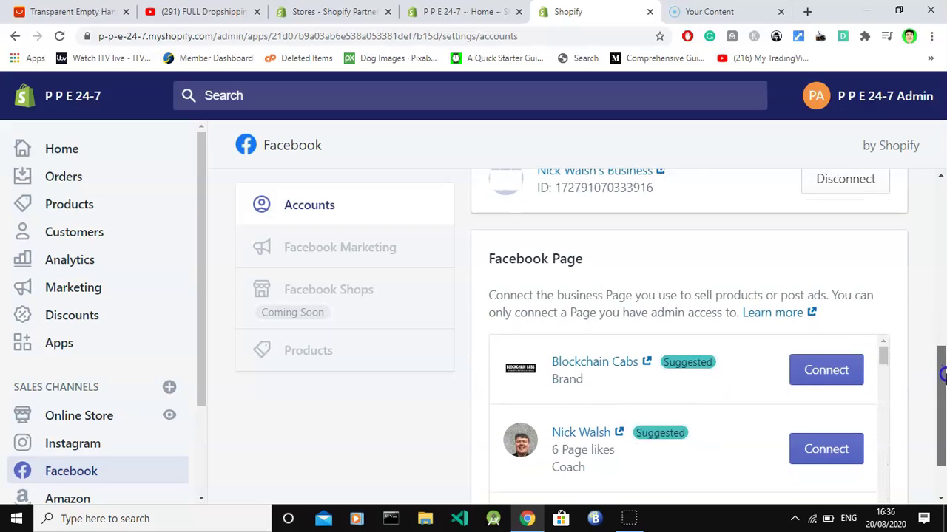
{"action": "left_click_drag", "start_coordinate": [943, 349], "coordinate": [921, 187]}
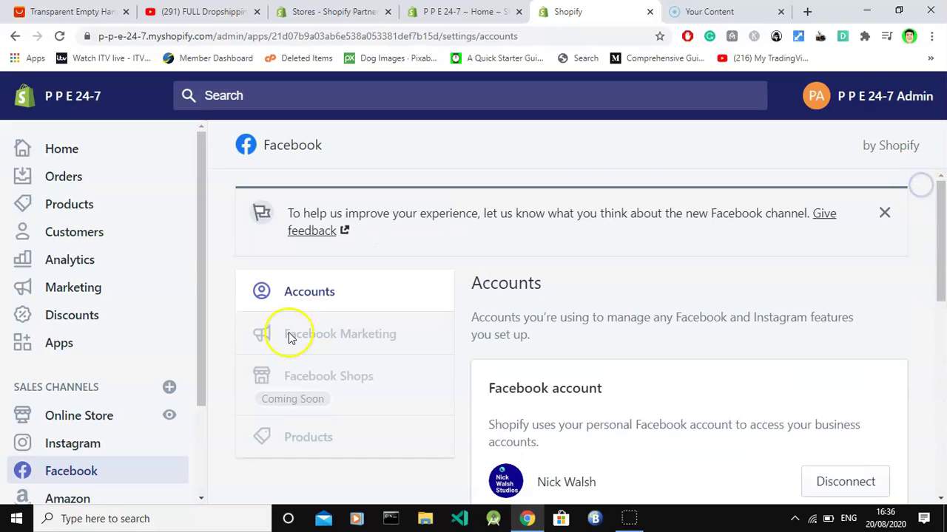
{"action": "left_click_drag", "start_coordinate": [202, 339], "coordinate": [200, 427]}
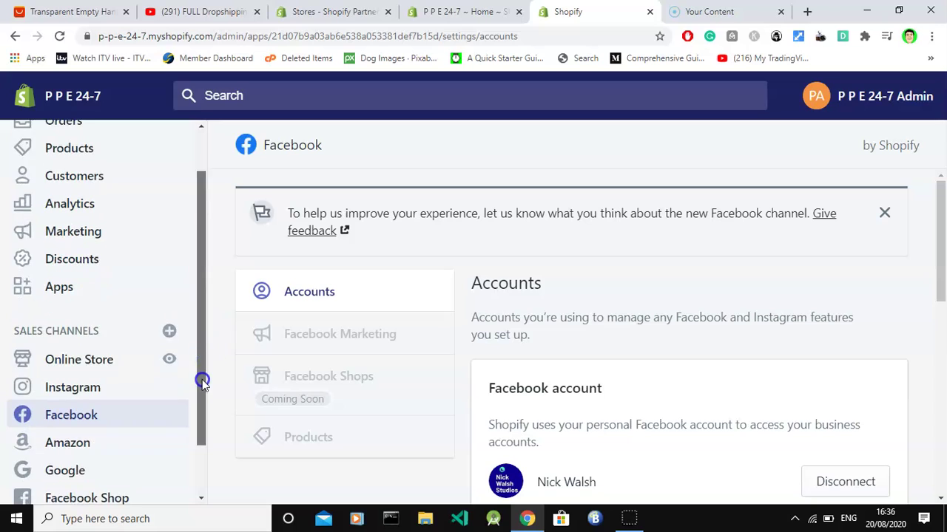
{"action": "left_click", "coordinate": [68, 379]}
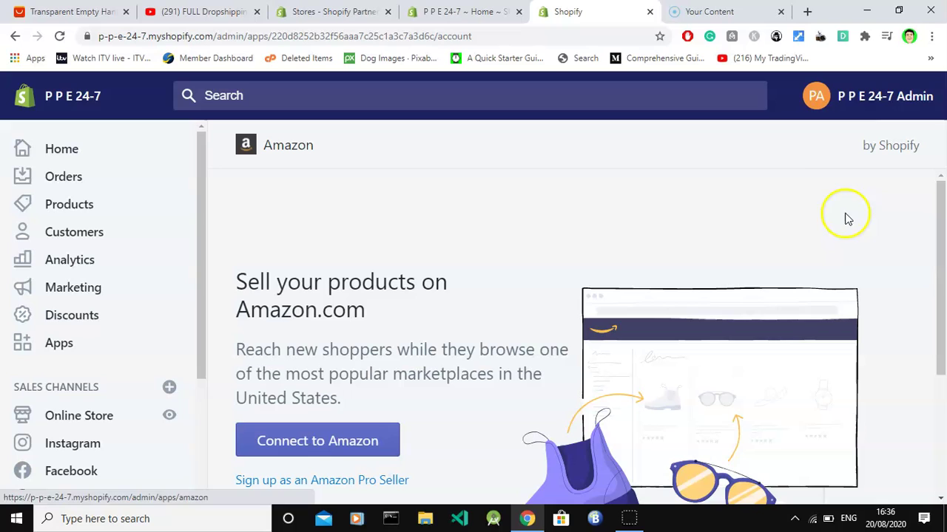
Move on from the Sell on Amazon.com page to the Google sales channel
{"action": "left_click_drag", "start_coordinate": [942, 210], "coordinate": [942, 326]}
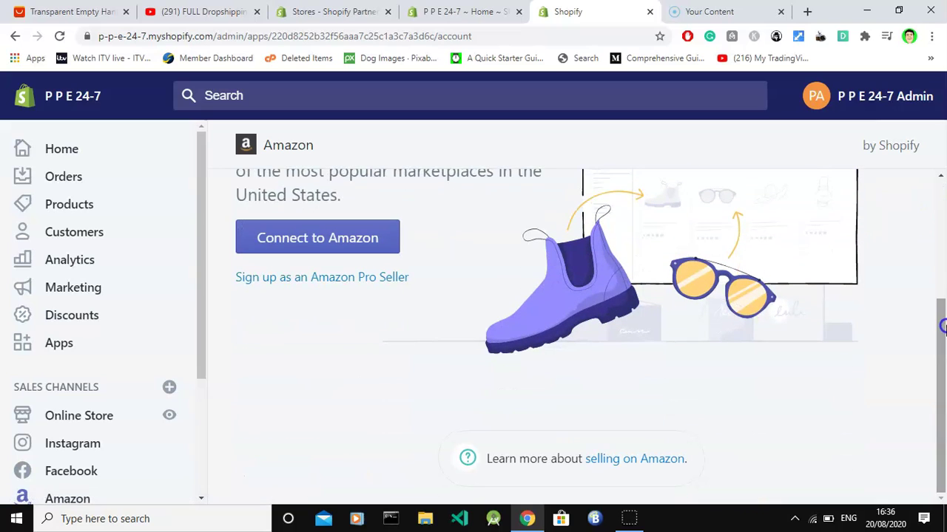
{"action": "left_click_drag", "start_coordinate": [200, 318], "coordinate": [196, 433]}
{"action": "left_click", "coordinate": [79, 406]}
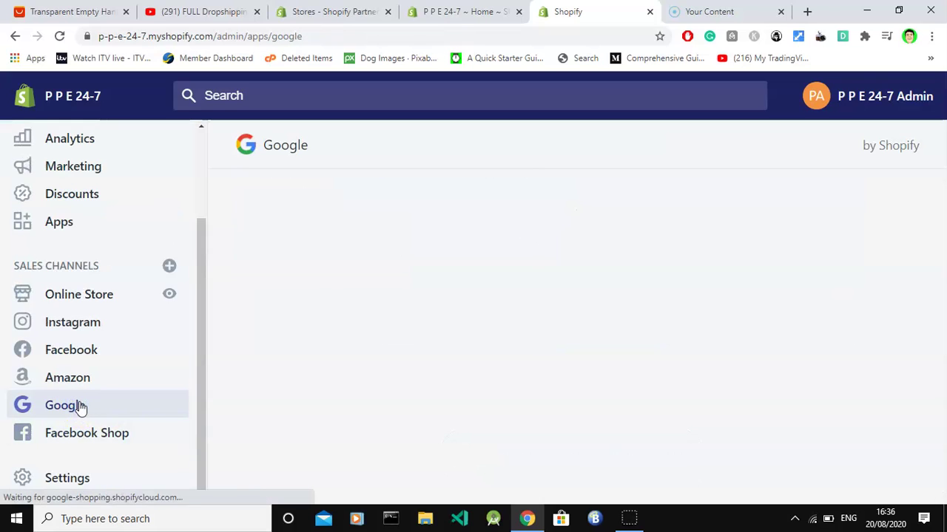
Review the Google channel's Overview requirements checklist and Marketing section, then go to Facebook Shop
{"action": "left_click", "coordinate": [80, 409]}
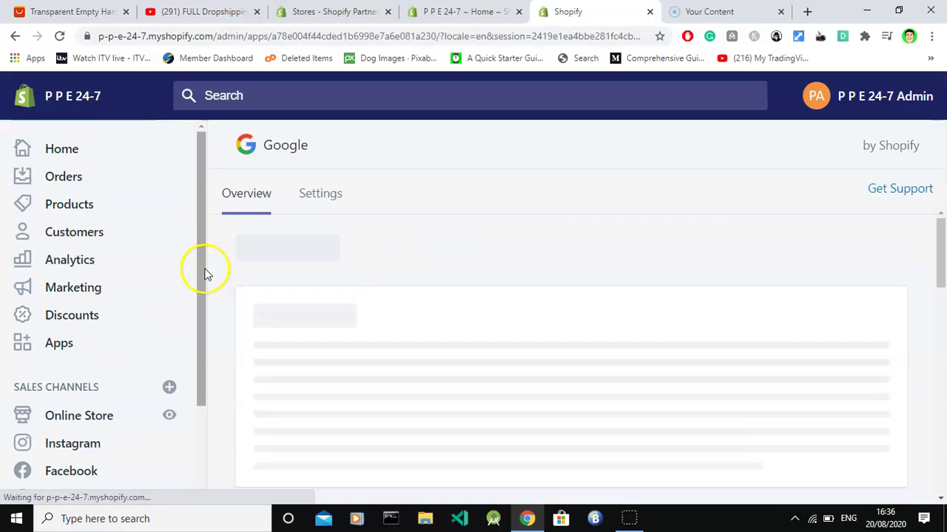
{"action": "left_click_drag", "start_coordinate": [205, 270], "coordinate": [205, 303]}
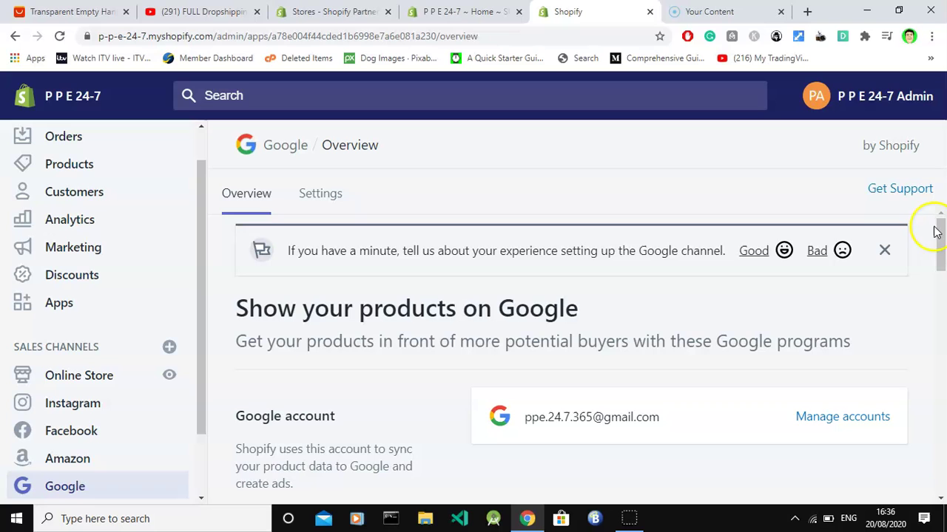
{"action": "mouse_move", "coordinate": [941, 243]}
{"action": "left_mouse_down"}
{"action": "mouse_move", "coordinate": [942, 310]}
{"action": "mouse_move", "coordinate": [942, 301]}
{"action": "left_mouse_up"}
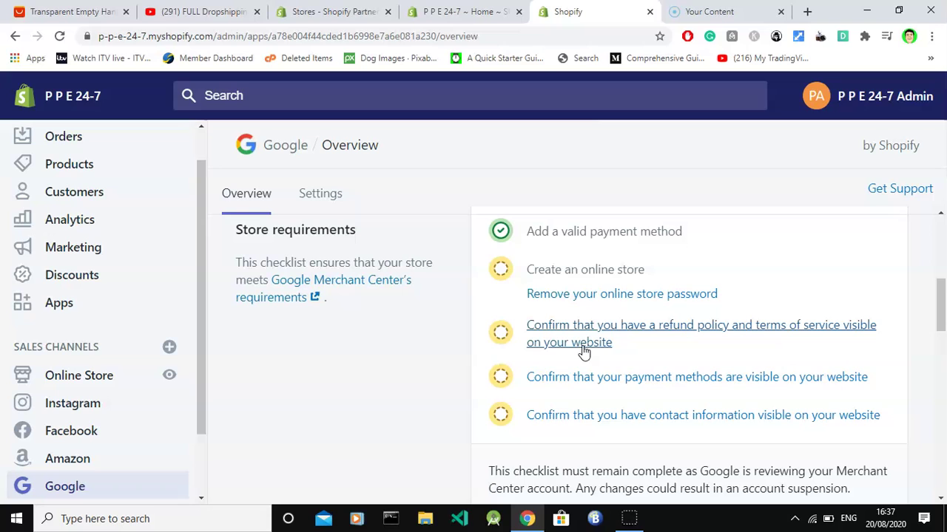
{"action": "left_click", "coordinate": [592, 387]}
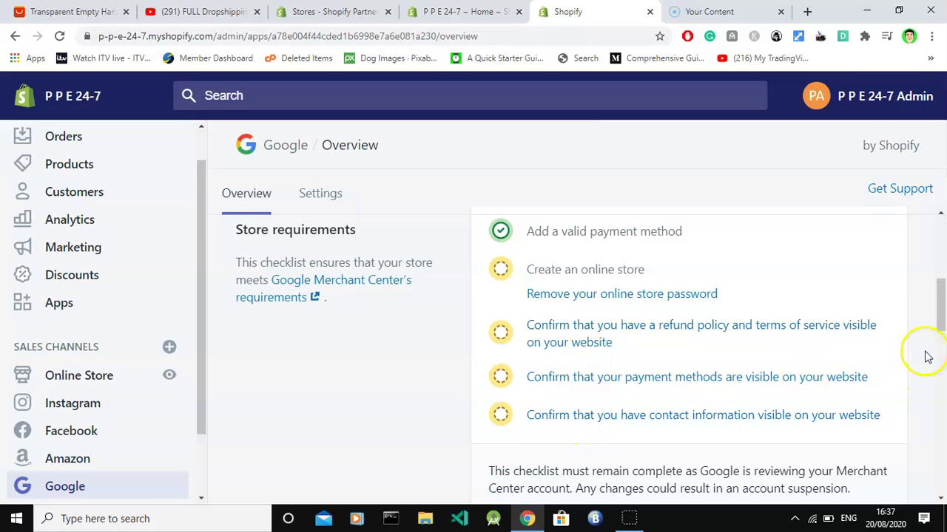
{"action": "left_click_drag", "start_coordinate": [939, 303], "coordinate": [942, 414]}
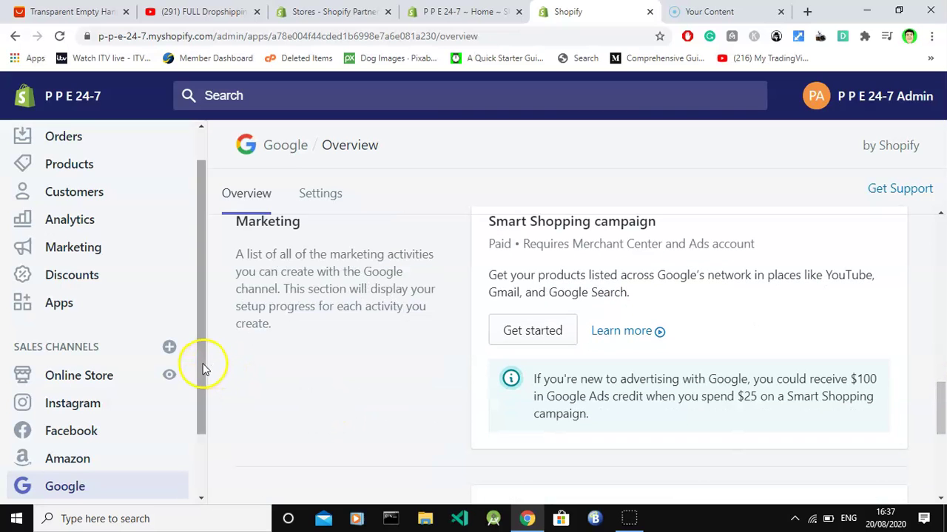
{"action": "left_click_drag", "start_coordinate": [205, 369], "coordinate": [200, 457]}
{"action": "left_click", "coordinate": [108, 436]}
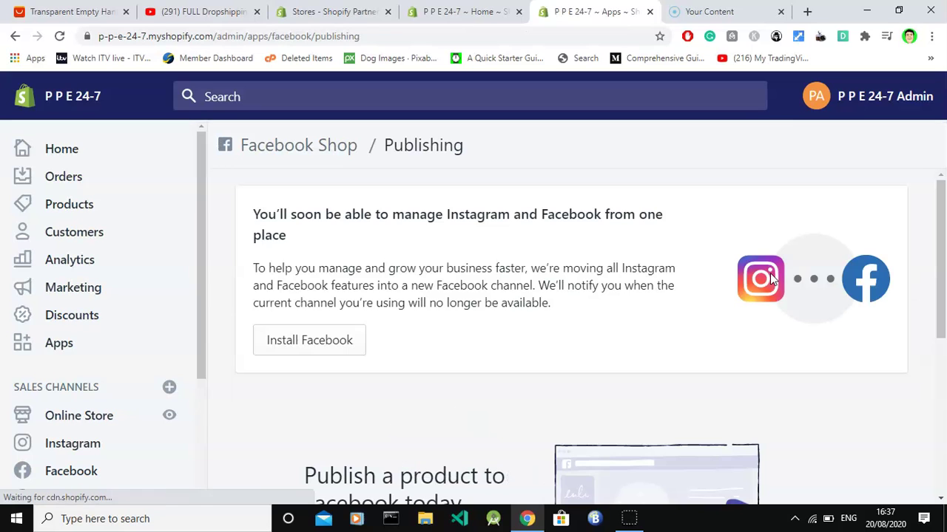
Scroll the Facebook Shop Publishing page past the Install Facebook notice to the add-first-product prompt
{"action": "left_click_drag", "start_coordinate": [943, 200], "coordinate": [943, 226]}
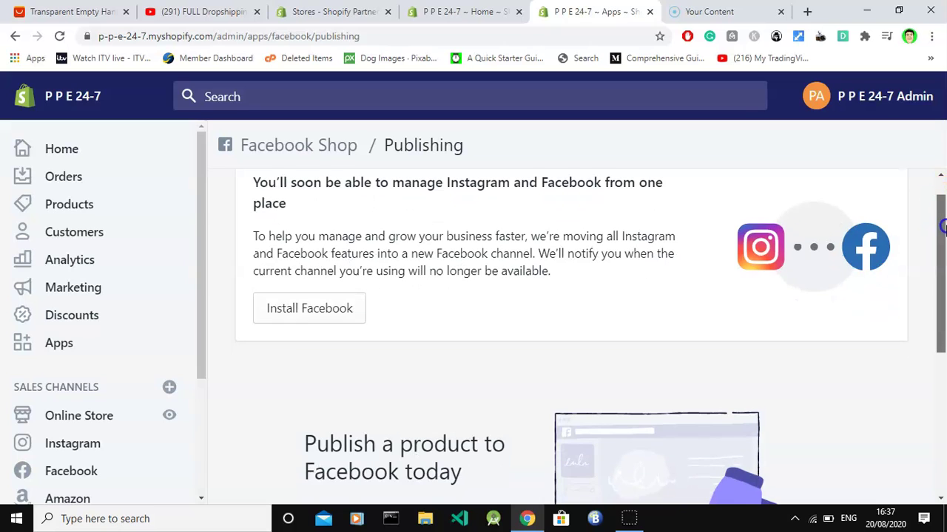
{"action": "left_click_drag", "start_coordinate": [943, 229], "coordinate": [937, 408]}
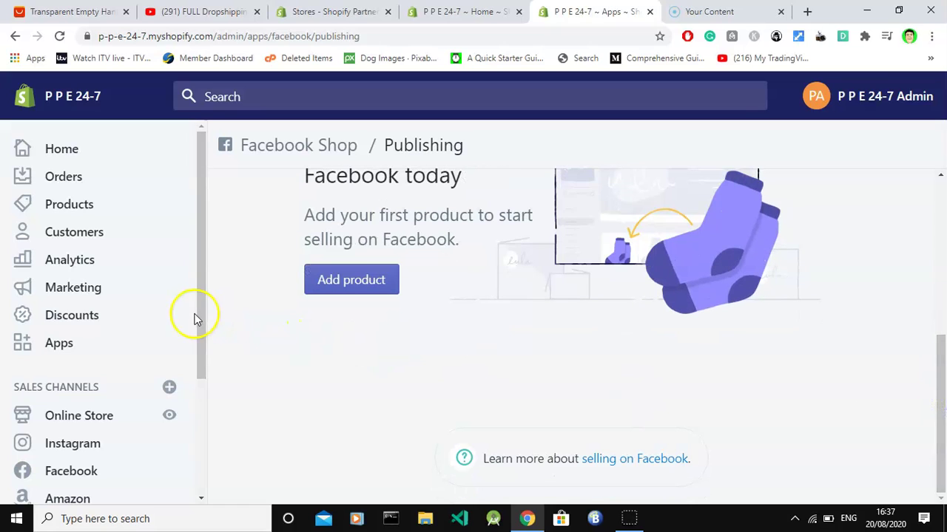
{"action": "mouse_move", "coordinate": [202, 325]}
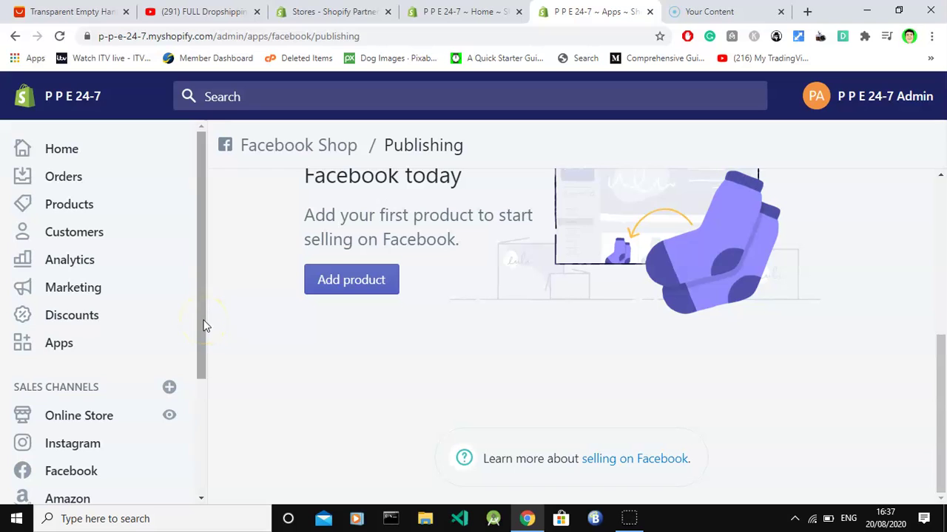
{"action": "left_click_drag", "start_coordinate": [198, 337], "coordinate": [198, 449]}
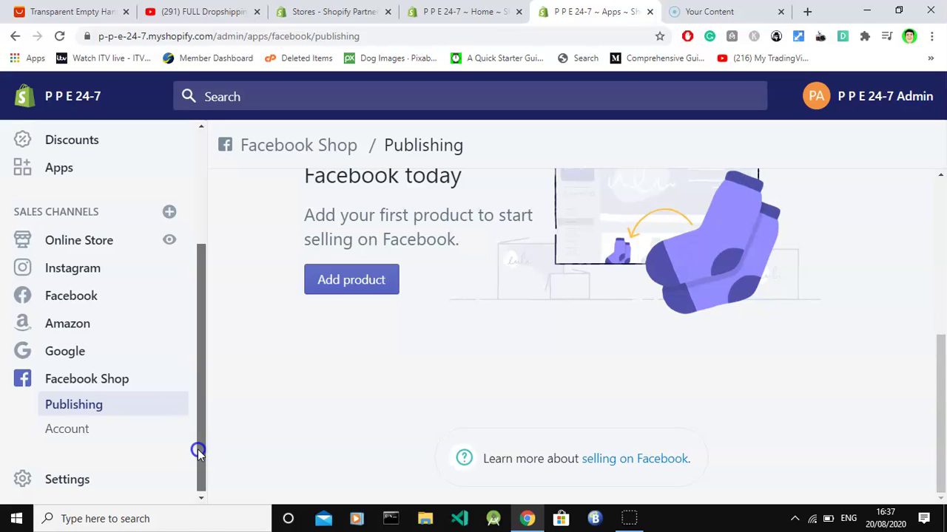
{"action": "left_click_drag", "start_coordinate": [197, 448], "coordinate": [198, 463]}
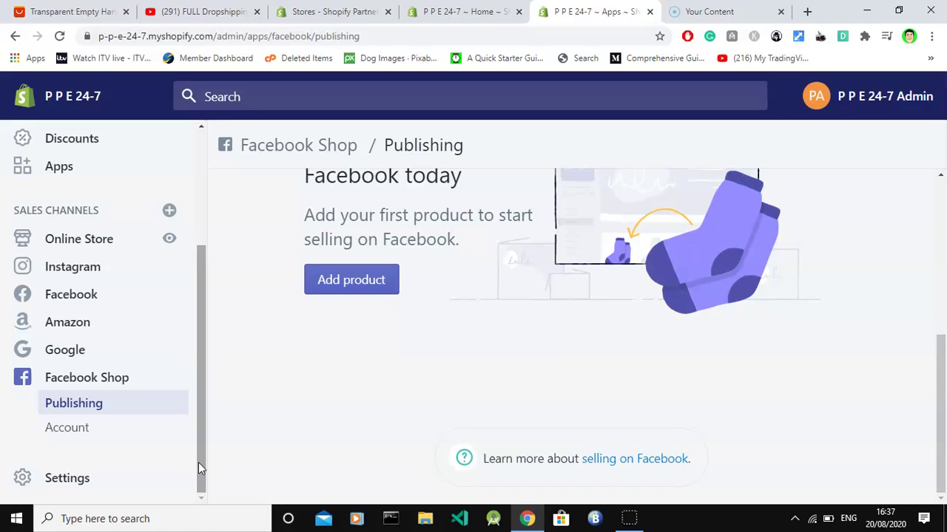
View the Facebook Shop Account page's connected business Page and enabled-shop sections
{"action": "left_click", "coordinate": [85, 429]}
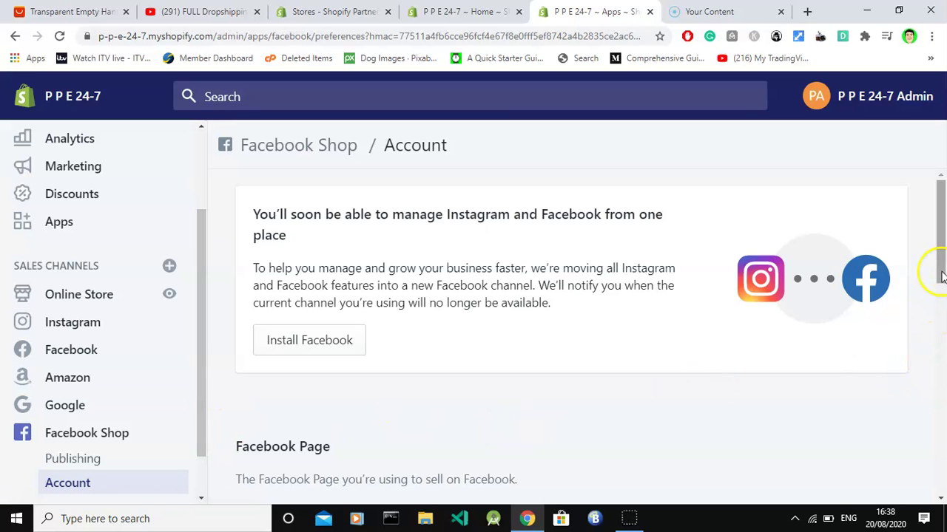
{"action": "left_click_drag", "start_coordinate": [937, 264], "coordinate": [941, 333]}
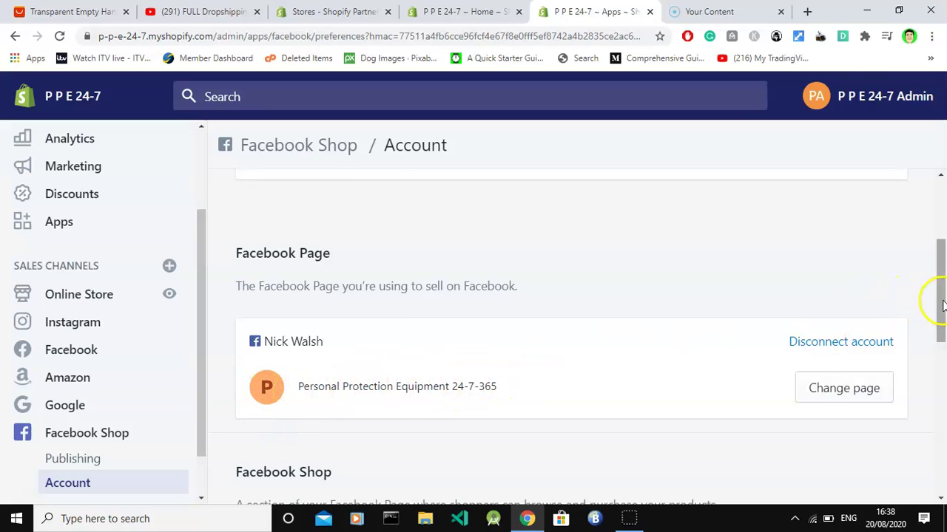
{"action": "left_click_drag", "start_coordinate": [939, 298], "coordinate": [942, 355]}
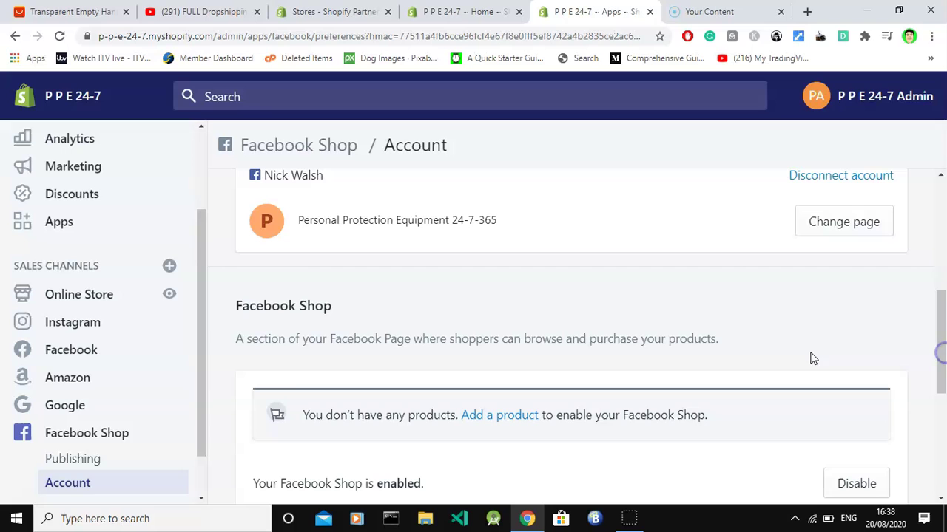
{"action": "scroll", "coordinate": [194, 471], "scroll_direction": "down", "scroll_amount": 1}
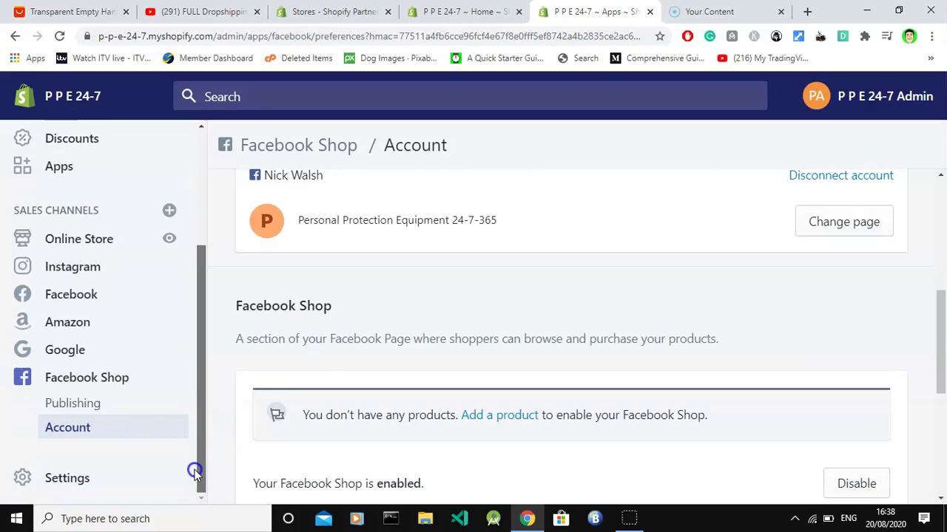
Go to the store's Shipping and delivery settings and review down to packing slips and carrier integrations
{"action": "left_click", "coordinate": [46, 476]}
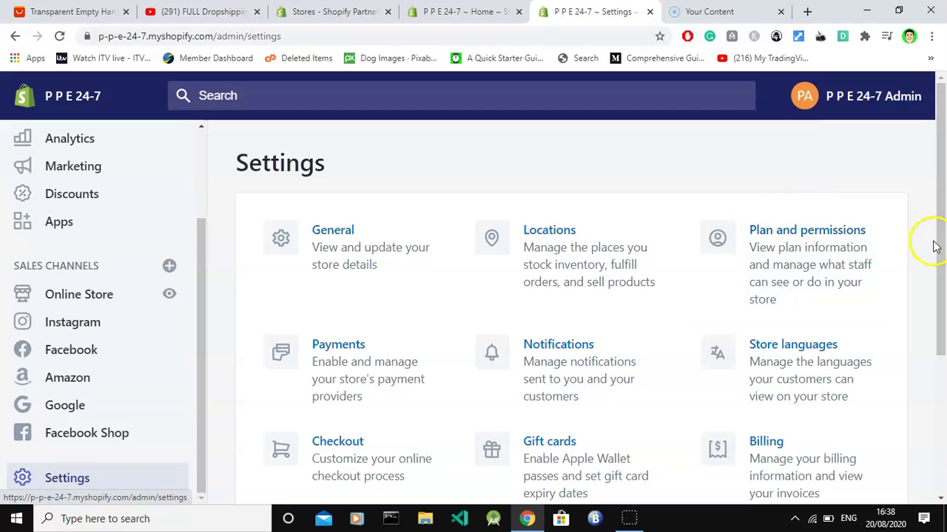
{"action": "left_click_drag", "start_coordinate": [936, 246], "coordinate": [941, 286]}
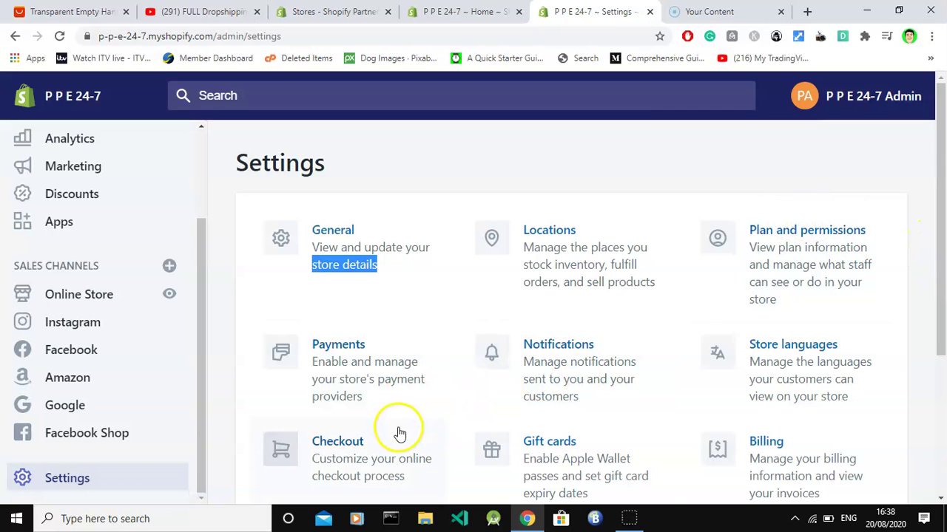
{"action": "left_click_drag", "start_coordinate": [944, 311], "coordinate": [941, 475]}
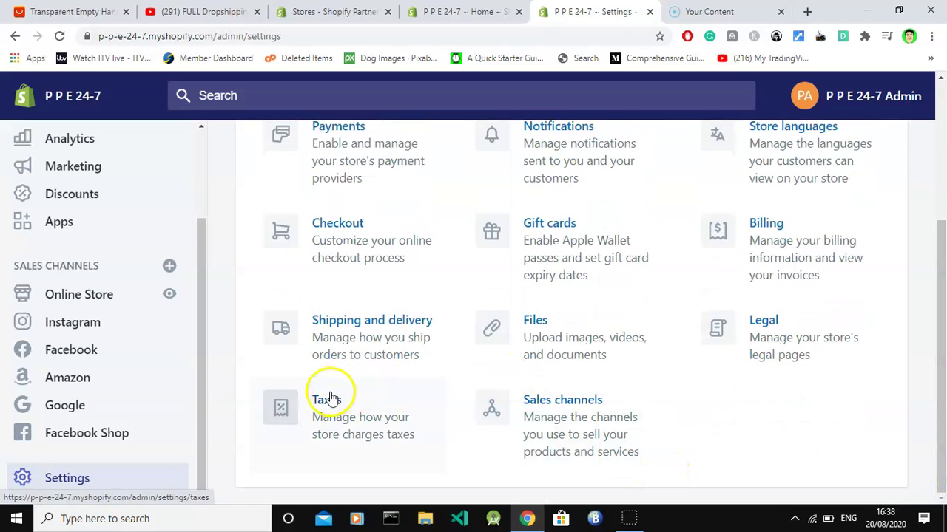
{"action": "left_click", "coordinate": [375, 324]}
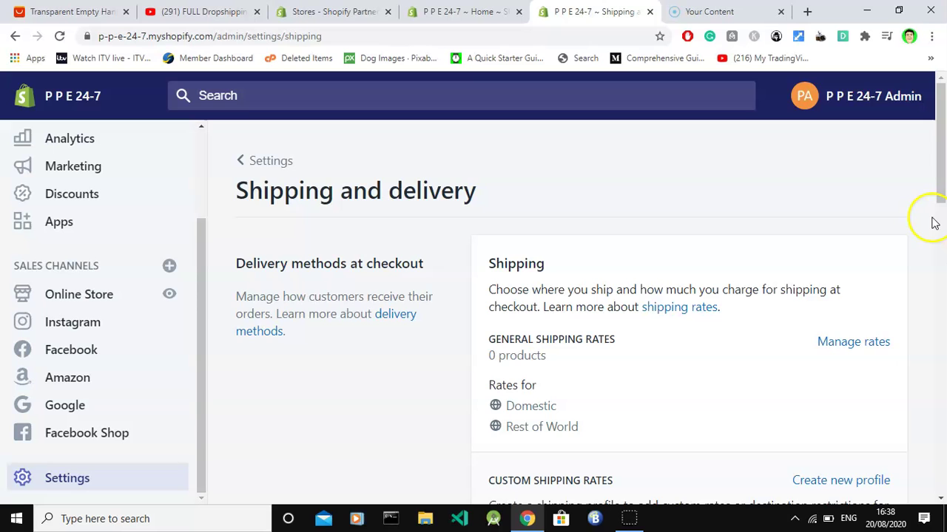
{"action": "left_click_drag", "start_coordinate": [937, 190], "coordinate": [939, 489]}
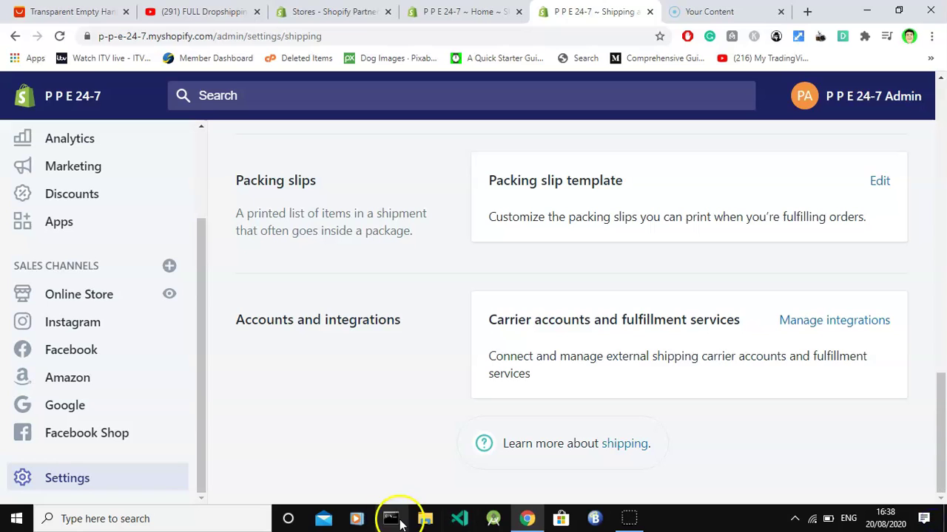